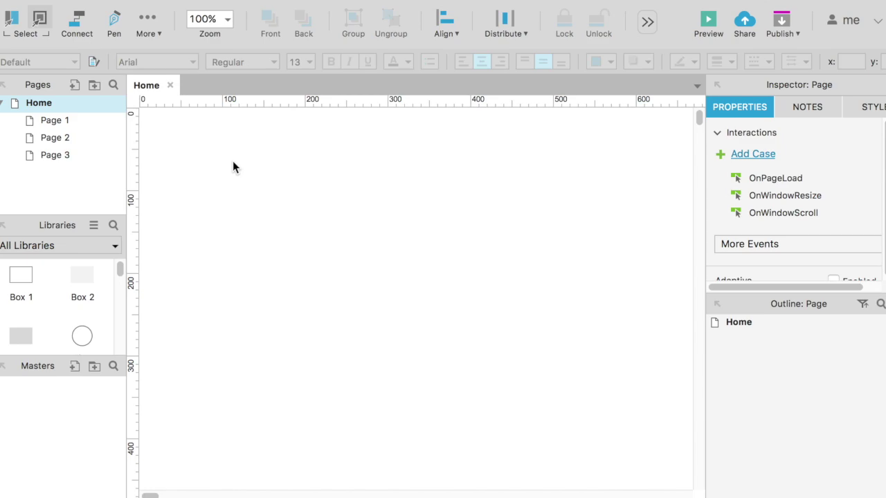
Right-click the blank Home page canvas to bring up its context menu
{"action": "right_click", "coordinate": [342, 202]}
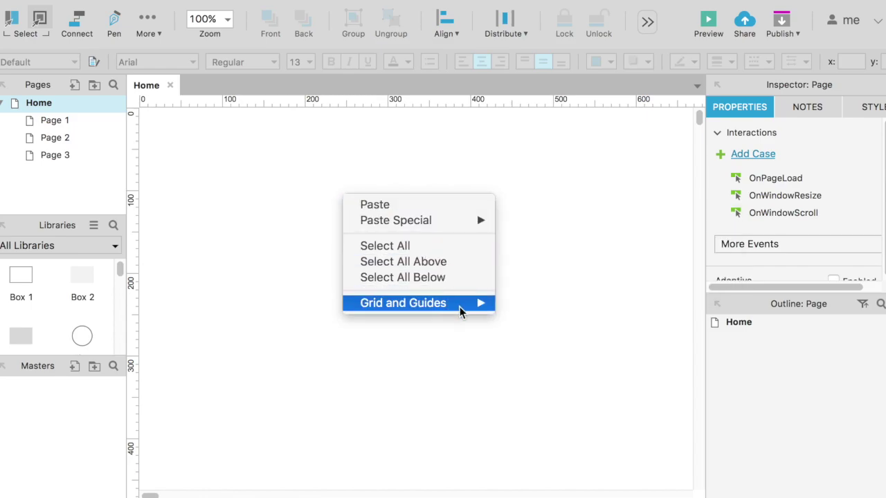
Create guides on the Home page from the 1200 Grid: 12 Column preset
{"action": "mouse_move", "coordinate": [460, 310]}
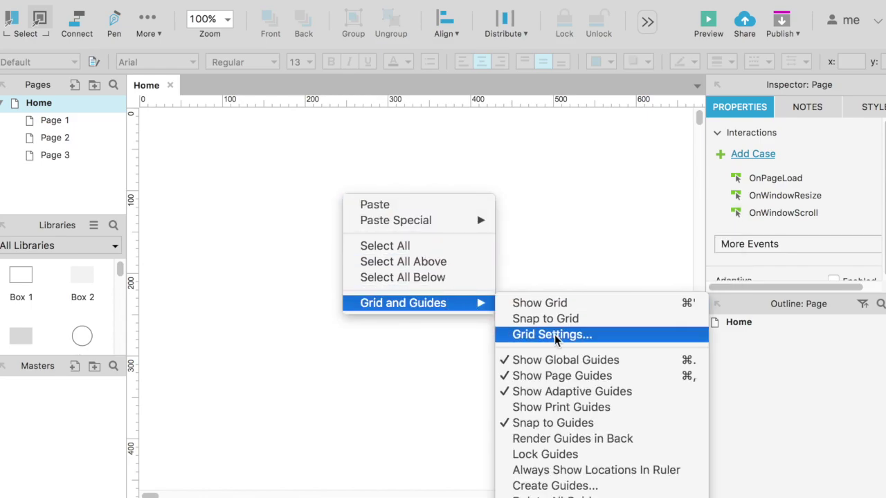
{"action": "left_click", "coordinate": [553, 486]}
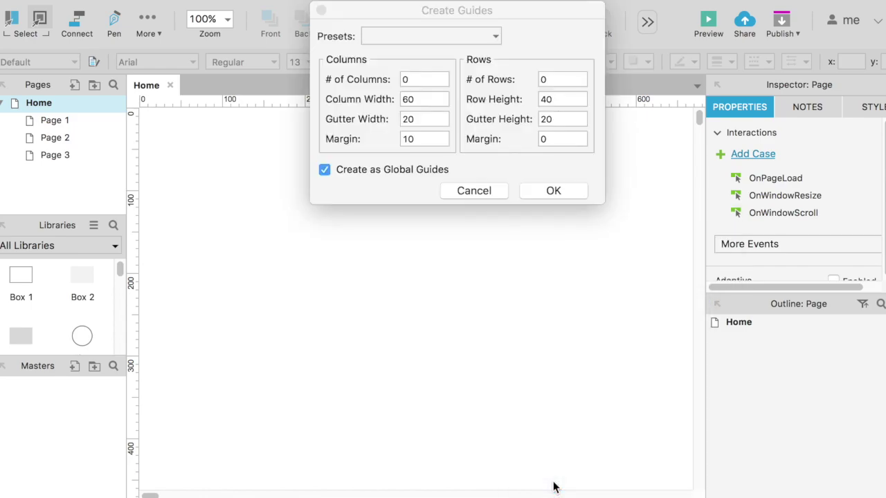
{"action": "left_click_drag", "start_coordinate": [401, 10], "coordinate": [386, 69]}
{"action": "left_click", "coordinate": [411, 95]}
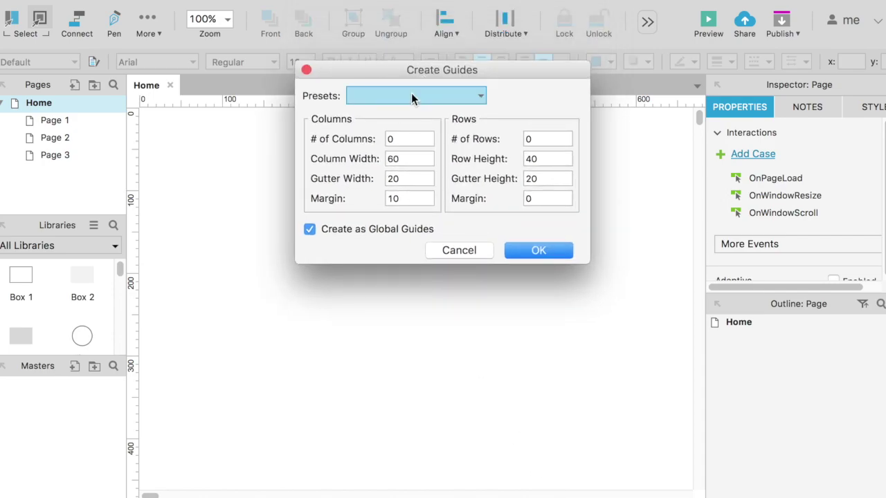
{"action": "left_click", "coordinate": [392, 159]}
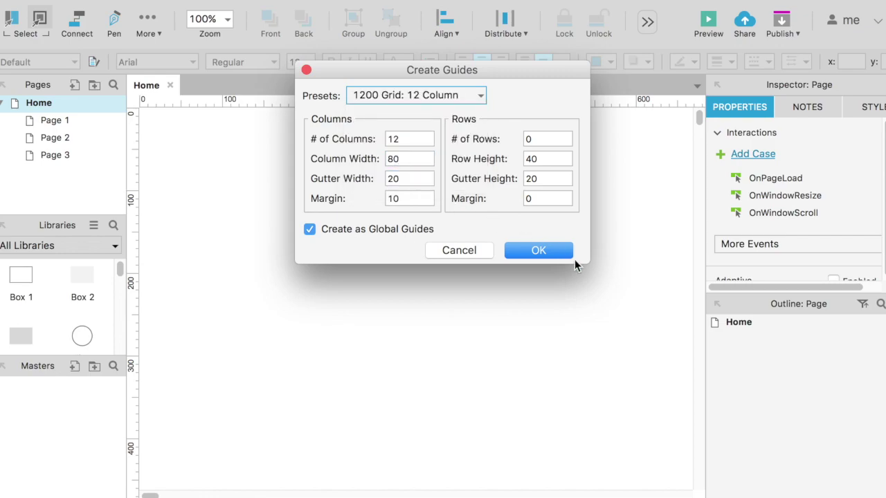
{"action": "left_click", "coordinate": [543, 250]}
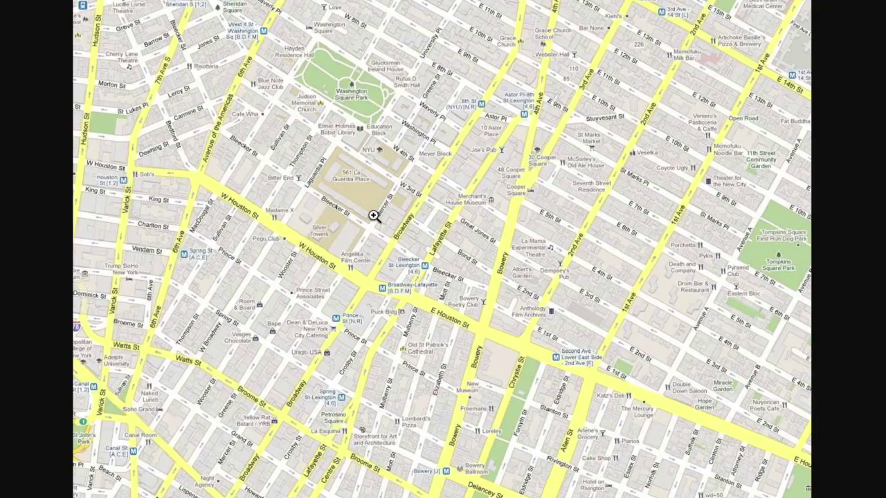
Copy the street map image from the browser and return to Axure
{"action": "right_click", "coordinate": [374, 216]}
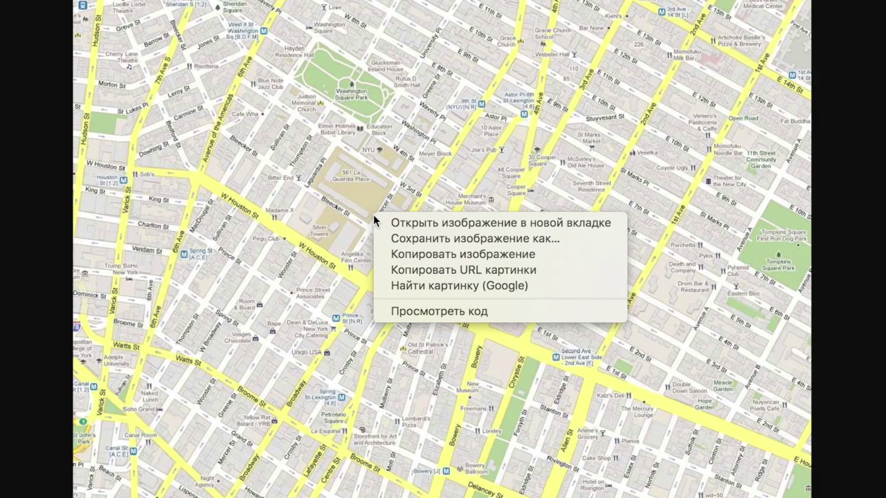
{"action": "left_click", "coordinate": [412, 255]}
{"action": "key", "text": "super+Tab"}
{"action": "key", "text": "super+Tab"}
{"action": "key", "text": "super+Tab"}
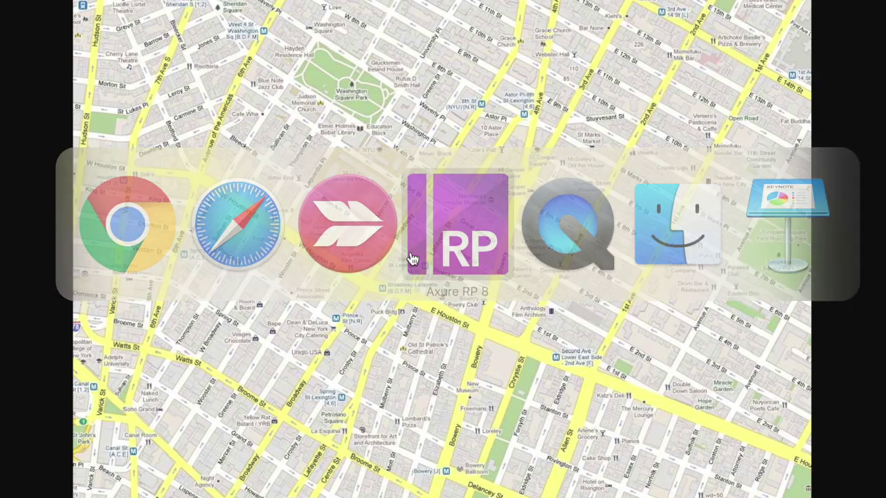
Replace the old map with the copied street map, pasted without optimizing
{"action": "key", "text": "Delete"}
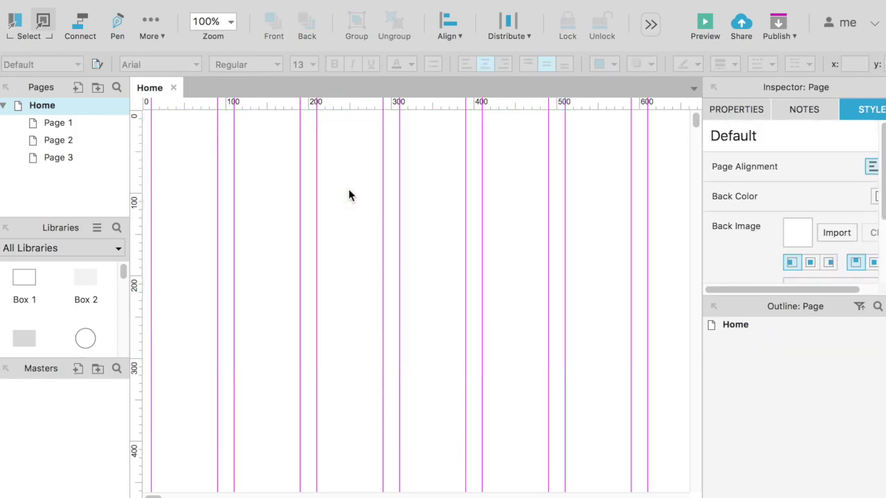
{"action": "key", "text": "super+v"}
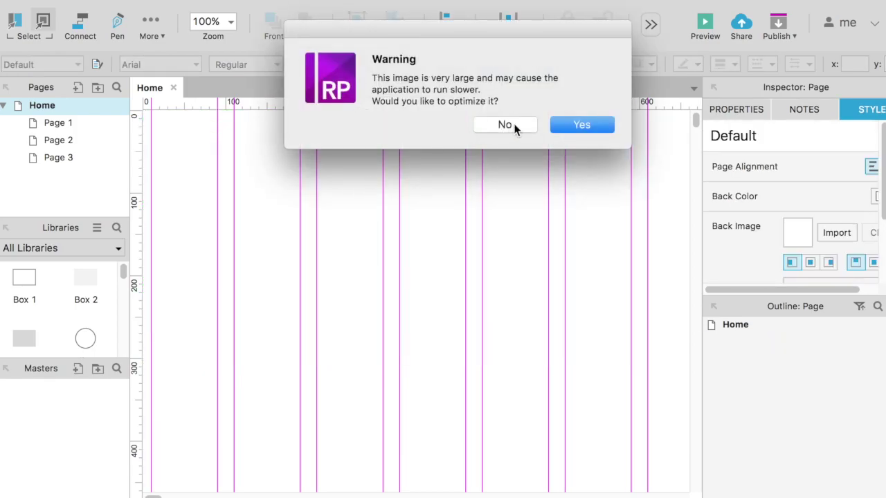
{"action": "left_click", "coordinate": [514, 123]}
{"action": "key", "text": "Escape"}
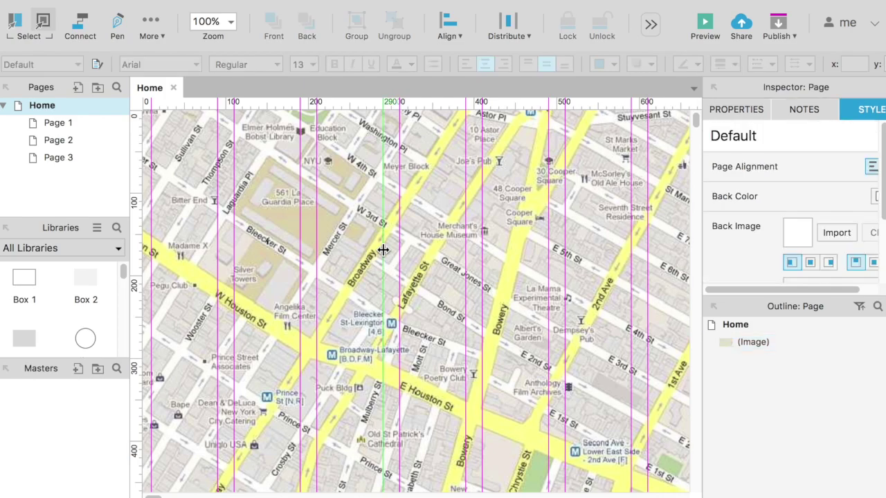
Position the map image at X 0, Y 0
{"action": "left_click", "coordinate": [568, 201]}
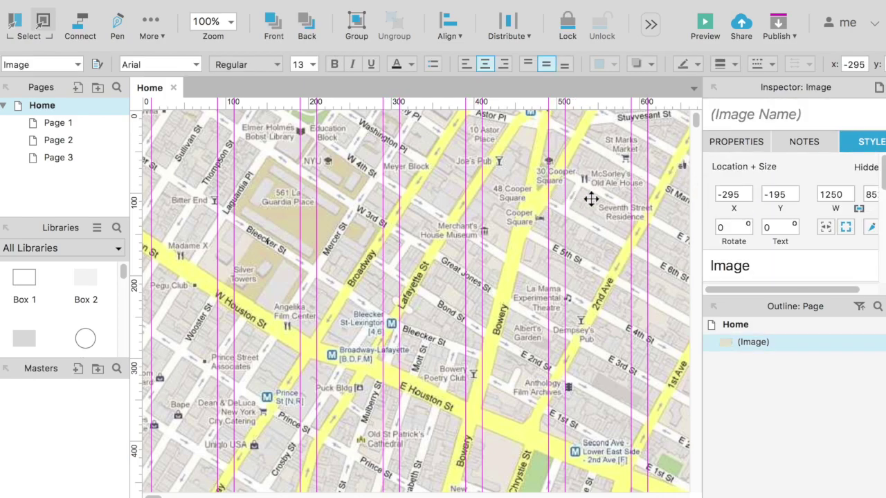
{"action": "left_click", "coordinate": [744, 194]}
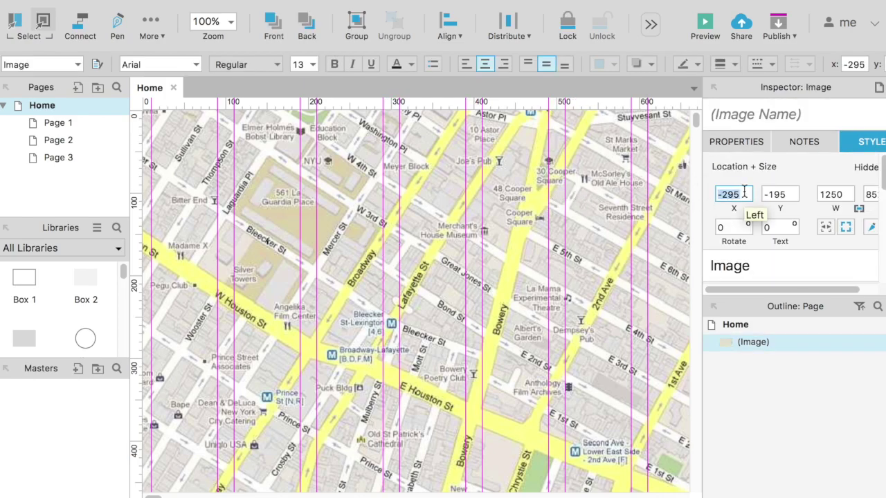
{"action": "scroll", "coordinate": [744, 194], "scroll_direction": "right", "scroll_amount": 2}
{"action": "scroll", "coordinate": [745, 191], "scroll_direction": "left", "scroll_amount": 2}
{"action": "scroll", "coordinate": [745, 192], "scroll_direction": "down", "scroll_amount": 1}
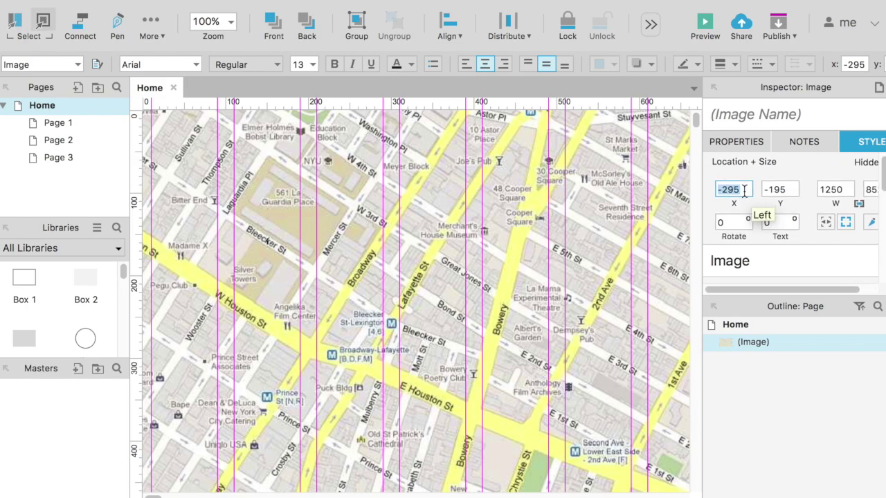
{"action": "type", "text": "00"}
{"action": "key", "text": "Tab"}
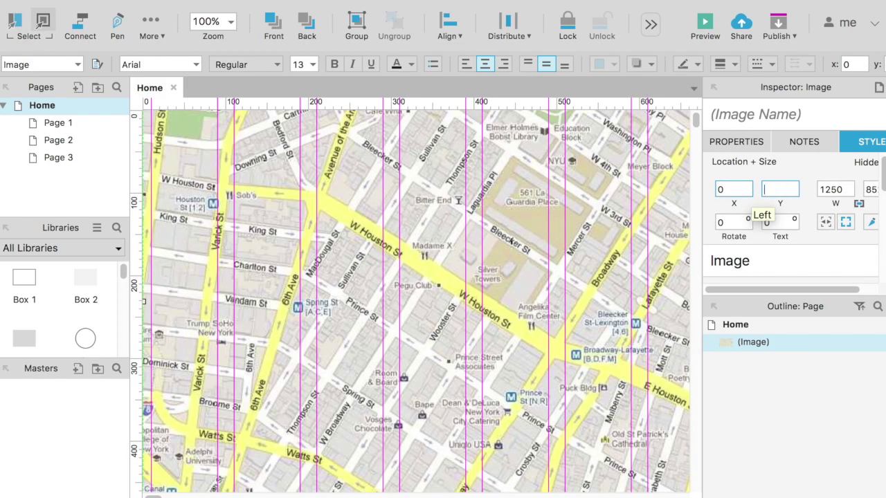
{"action": "type", "text": "0"}
{"action": "key", "text": "Return"}
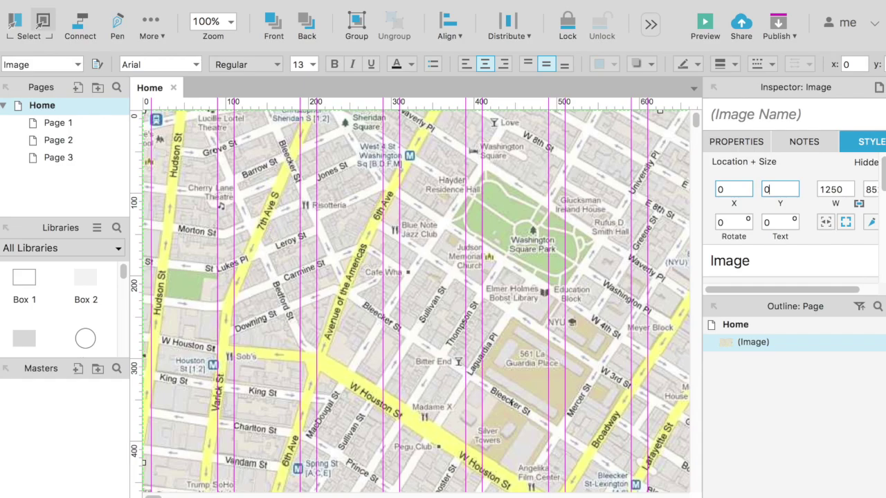
{"action": "left_click", "coordinate": [311, 205]}
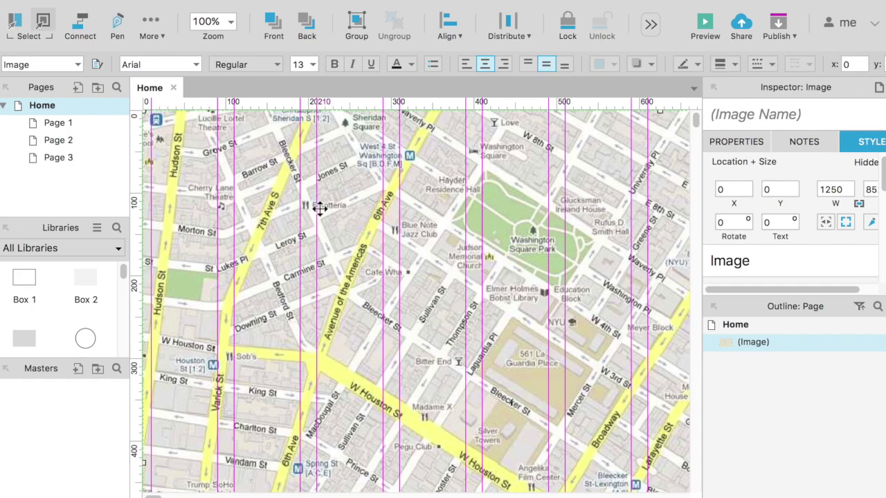
{"action": "scroll", "coordinate": [327, 209], "scroll_direction": "down", "scroll_amount": 5}
{"action": "scroll", "coordinate": [327, 209], "scroll_direction": "up", "scroll_amount": 5}
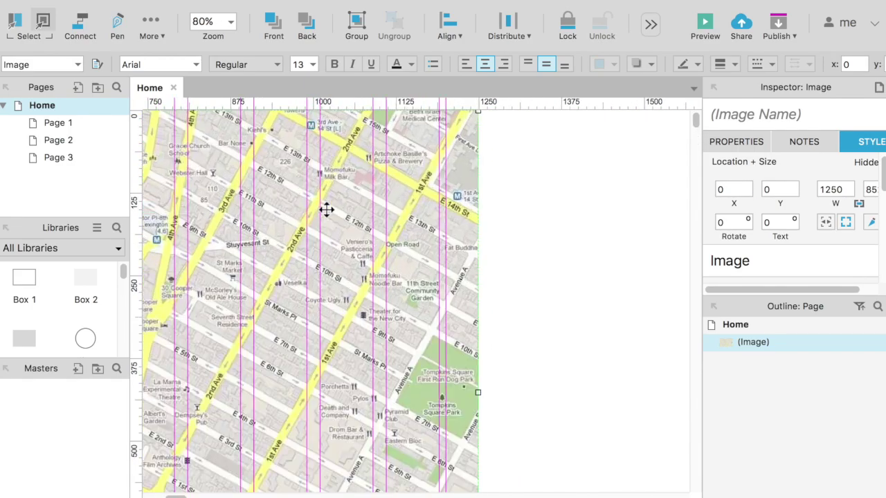
{"action": "scroll", "coordinate": [327, 209], "scroll_direction": "down", "scroll_amount": 1}
{"action": "scroll", "coordinate": [339, 205], "scroll_direction": "left", "scroll_amount": 3}
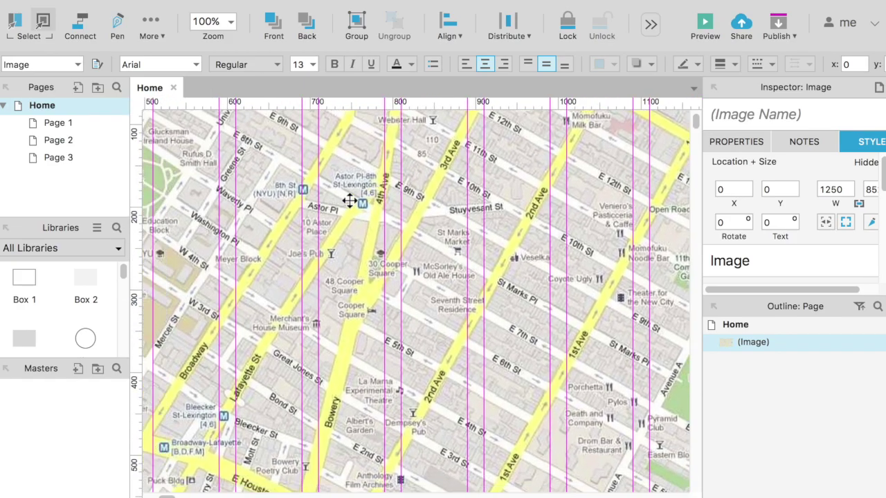
{"action": "scroll", "coordinate": [346, 201], "scroll_direction": "right", "scroll_amount": 5}
{"action": "scroll", "coordinate": [349, 201], "scroll_direction": "left", "scroll_amount": 10}
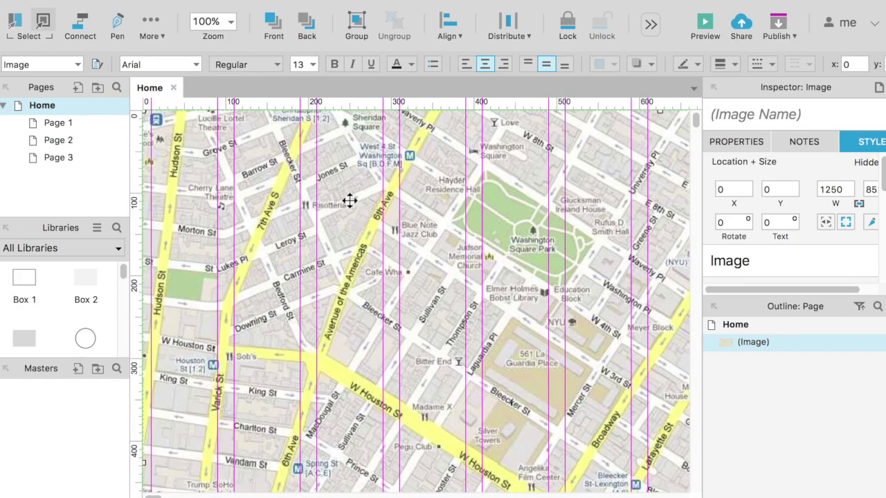
{"action": "scroll", "coordinate": [350, 200], "scroll_direction": "right", "scroll_amount": 3}
{"action": "scroll", "coordinate": [349, 201], "scroll_direction": "down", "scroll_amount": 2}
{"action": "scroll", "coordinate": [349, 201], "scroll_direction": "left", "scroll_amount": 10}
{"action": "scroll", "coordinate": [350, 201], "scroll_direction": "up", "scroll_amount": 2}
{"action": "scroll", "coordinate": [349, 201], "scroll_direction": "up", "scroll_amount": 3}
{"action": "scroll", "coordinate": [349, 200], "scroll_direction": "down", "scroll_amount": 6}
{"action": "scroll", "coordinate": [349, 201], "scroll_direction": "up", "scroll_amount": 3}
{"action": "scroll", "coordinate": [350, 200], "scroll_direction": "down", "scroll_amount": 4}
{"action": "scroll", "coordinate": [350, 201], "scroll_direction": "up", "scroll_amount": 3}
{"action": "scroll", "coordinate": [350, 201], "scroll_direction": "left", "scroll_amount": 5}
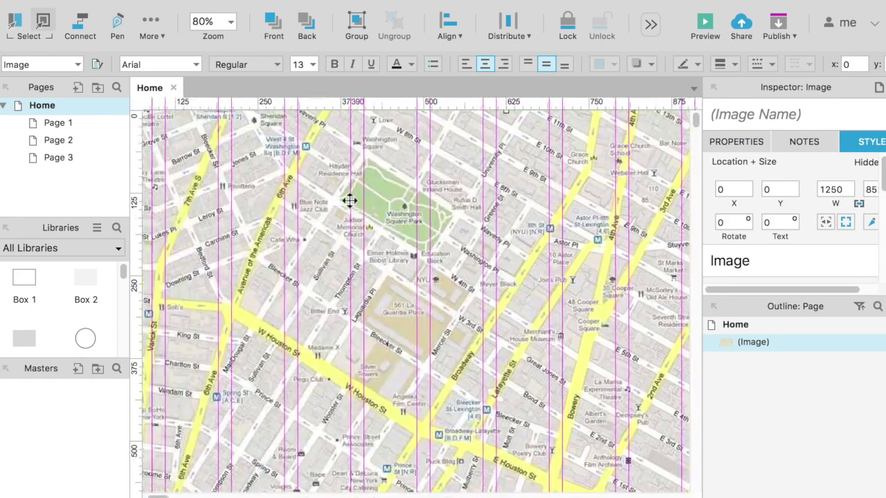
Resize the map image to a width of 1200
{"action": "left_click", "coordinate": [836, 188]}
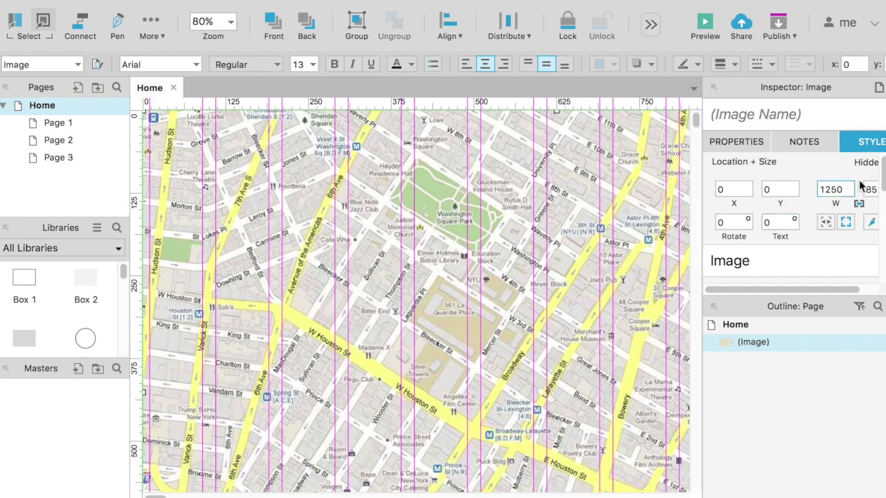
{"action": "type", "text": "1200"}
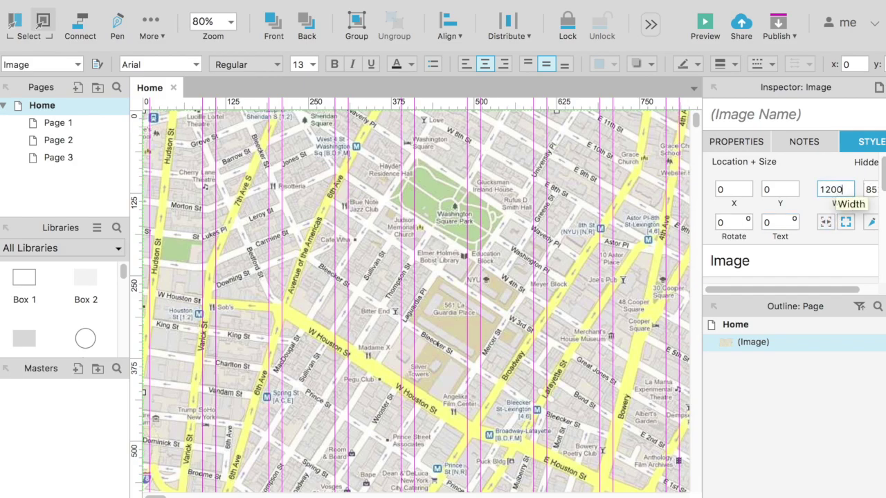
{"action": "key", "text": "Return"}
{"action": "scroll", "coordinate": [460, 253], "scroll_direction": "right", "scroll_amount": 8}
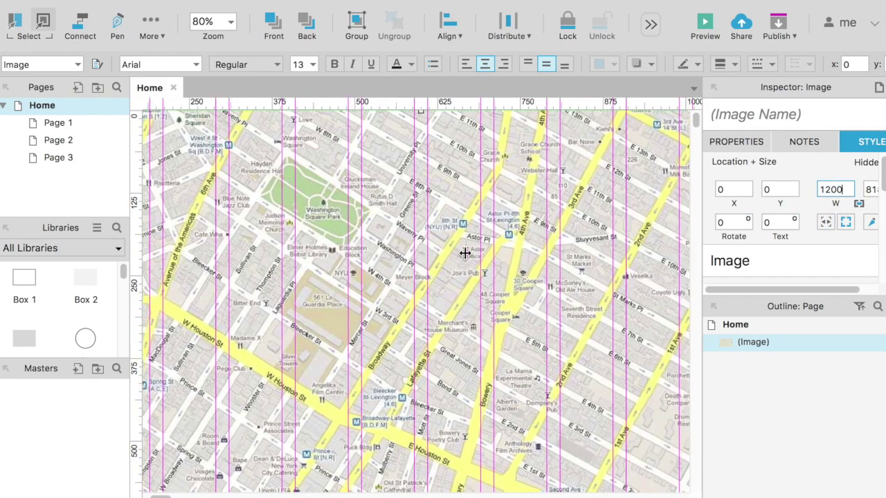
{"action": "scroll", "coordinate": [465, 253], "scroll_direction": "left", "scroll_amount": 8}
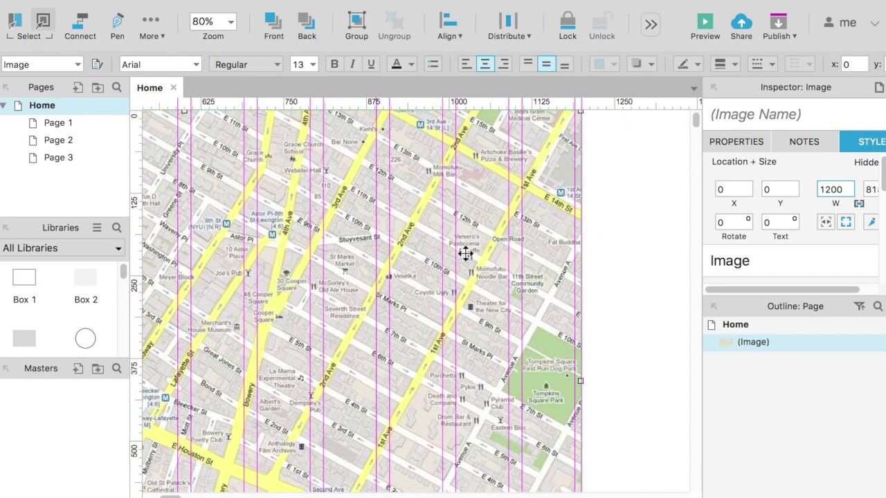
Place a grey rectangle over the map
{"action": "scroll", "coordinate": [391, 254], "scroll_direction": "up", "scroll_amount": 6}
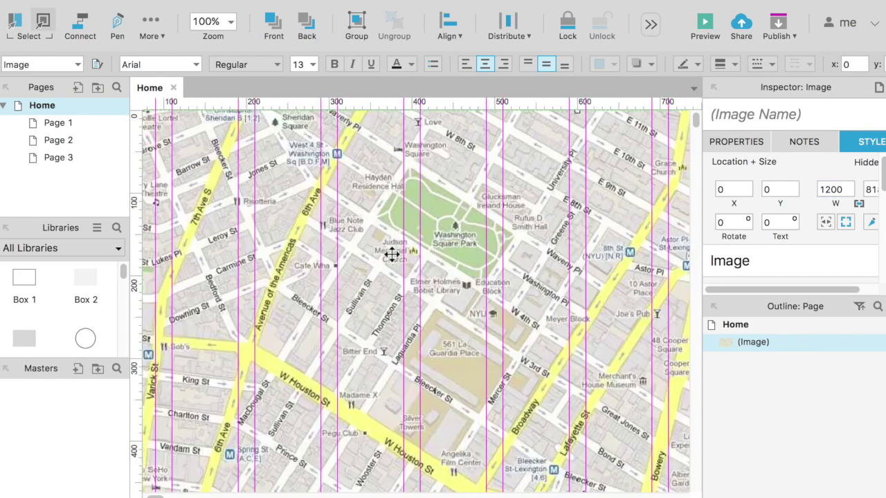
{"action": "scroll", "coordinate": [391, 254], "scroll_direction": "down", "scroll_amount": 1}
{"action": "scroll", "coordinate": [392, 254], "scroll_direction": "down", "scroll_amount": 4}
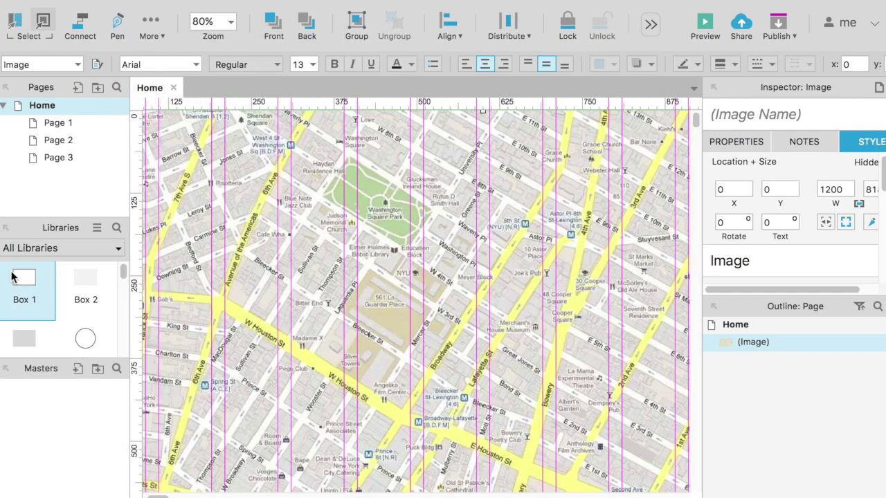
{"action": "left_click_drag", "start_coordinate": [86, 278], "coordinate": [301, 164]}
Set the rectangle to X 0, Y 0, 1200 wide and 60 high
{"action": "left_click", "coordinate": [735, 189]}
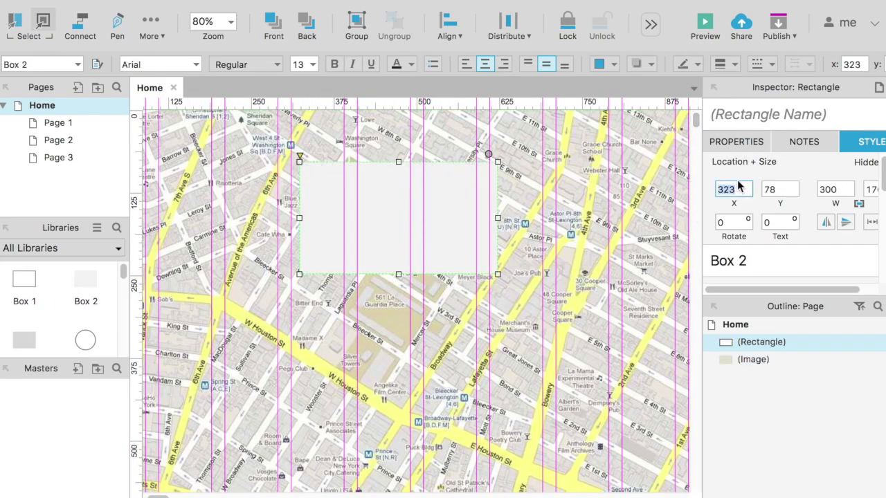
{"action": "type", "text": "0"}
{"action": "key", "text": "Tab"}
{"action": "type", "text": "0"}
{"action": "key", "text": "Return"}
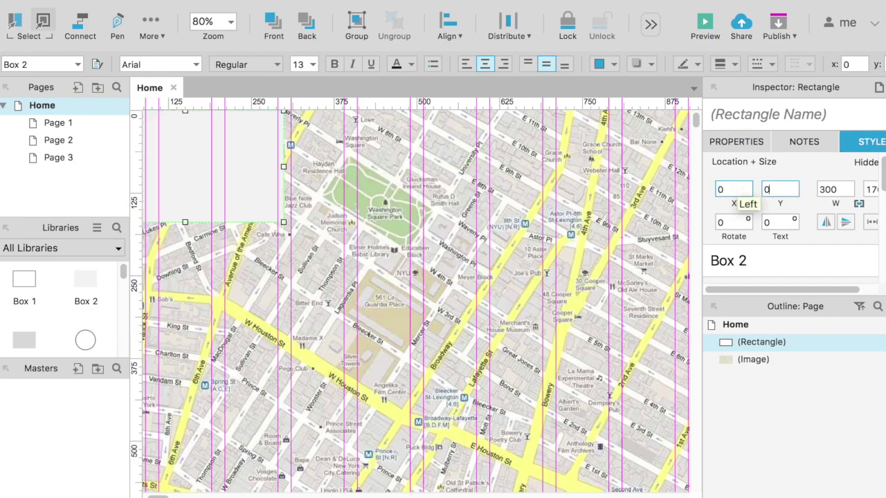
{"action": "key", "text": "Tab"}
{"action": "type", "text": "1200"}
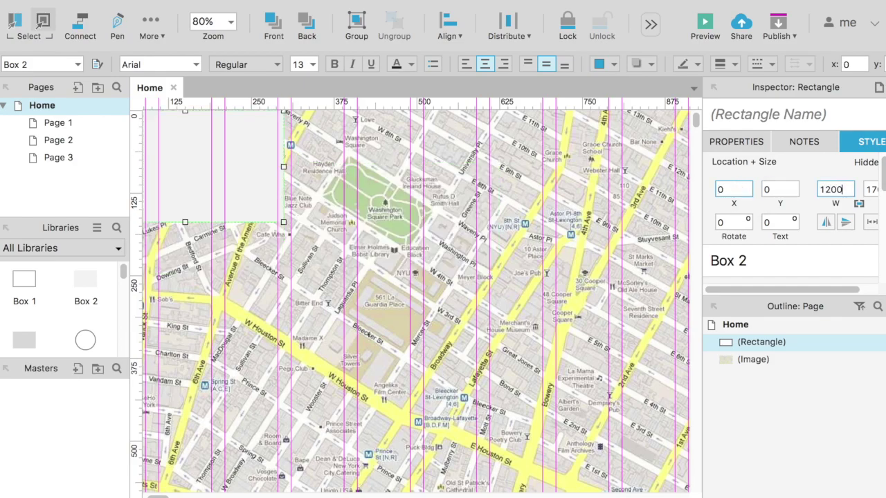
{"action": "key", "text": "Tab"}
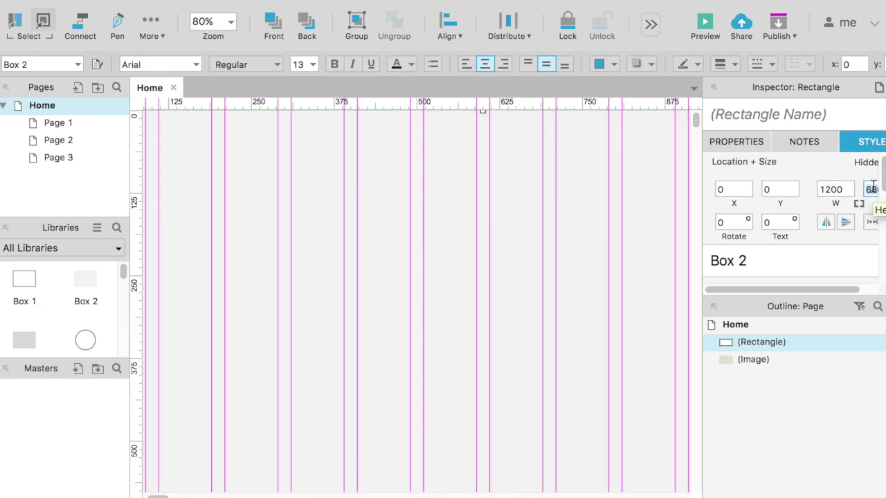
{"action": "type", "text": "60"}
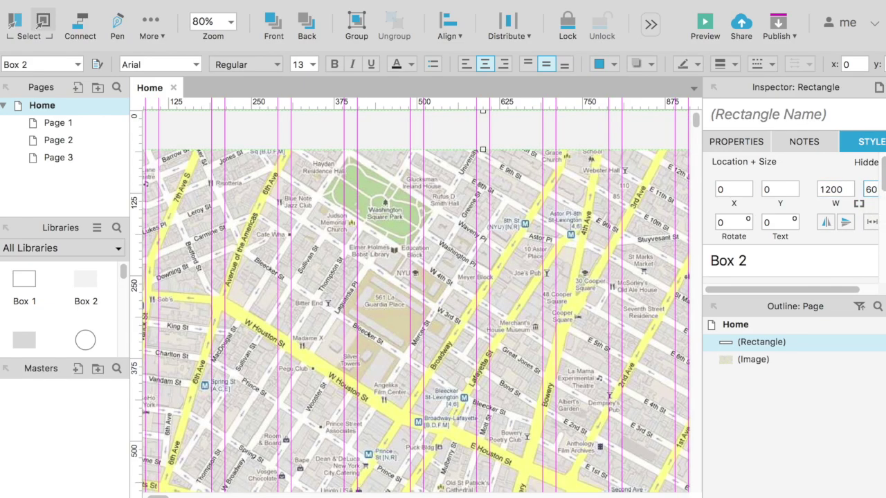
{"action": "left_click", "coordinate": [457, 235]}
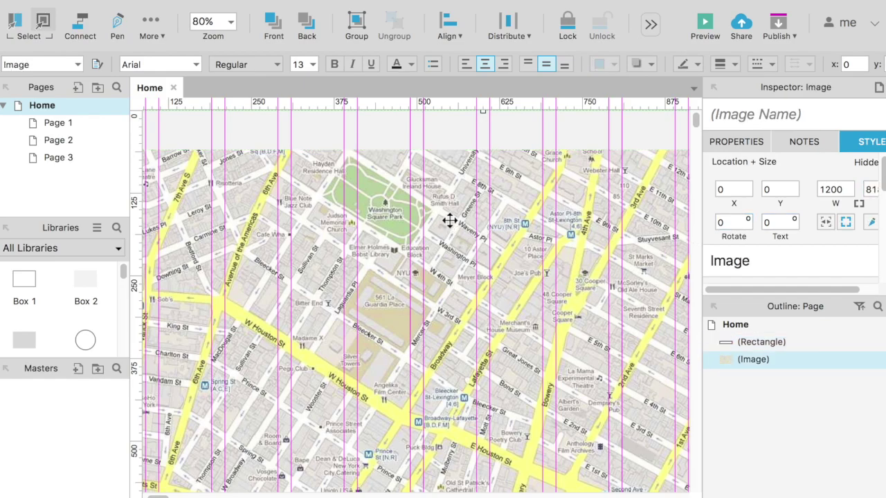
Give the top header strip a white FFFFFF fill
{"action": "left_click", "coordinate": [385, 140]}
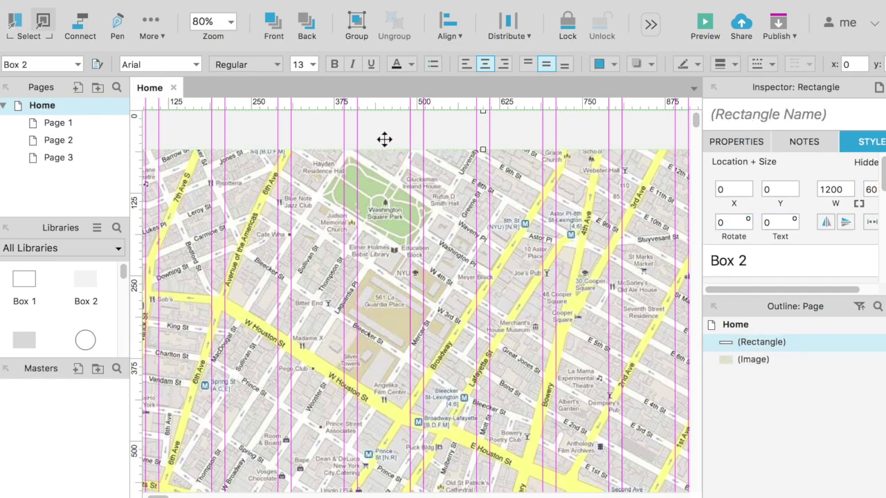
{"action": "left_click", "coordinate": [613, 64]}
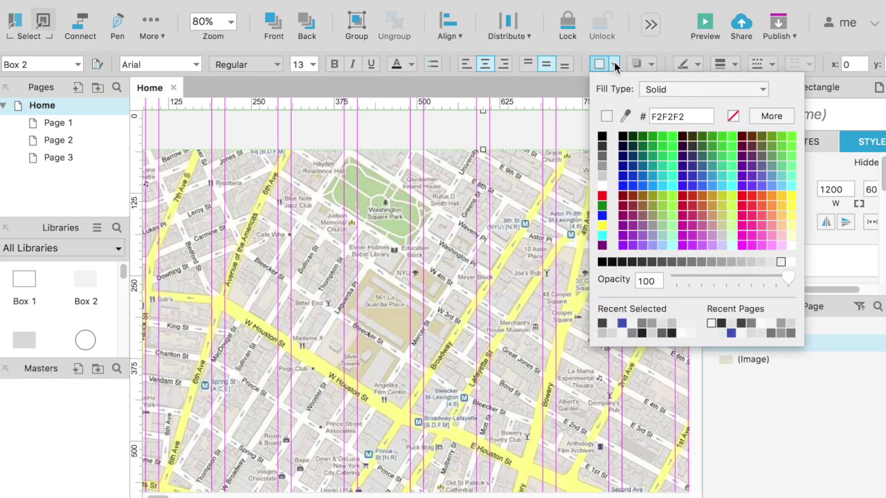
{"action": "left_click", "coordinate": [602, 187]}
{"action": "scroll", "coordinate": [603, 187], "scroll_direction": "right", "scroll_amount": 10}
Deselect the strip and open the page background colour choices
{"action": "left_click", "coordinate": [602, 185]}
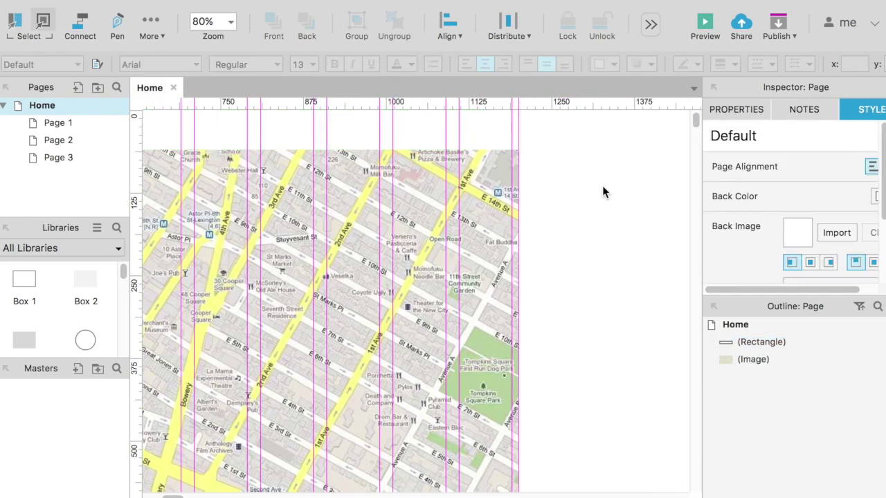
{"action": "scroll", "coordinate": [846, 233], "scroll_direction": "right", "scroll_amount": 2}
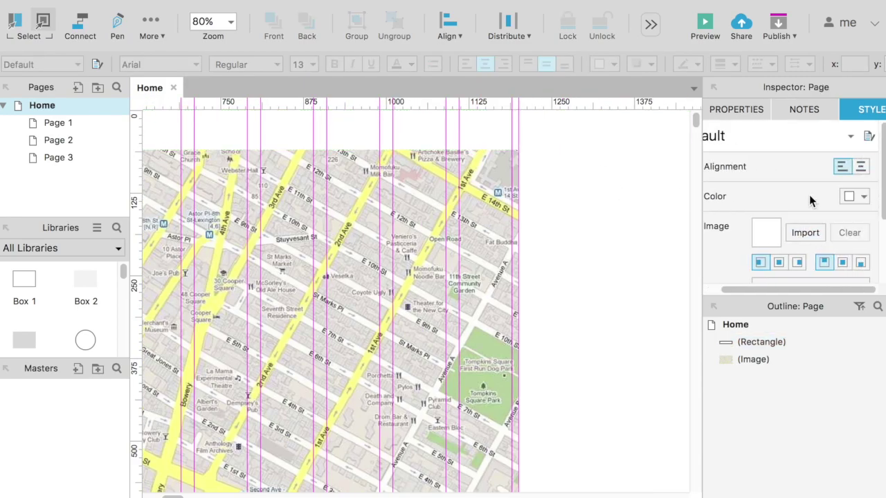
{"action": "left_click", "coordinate": [863, 195]}
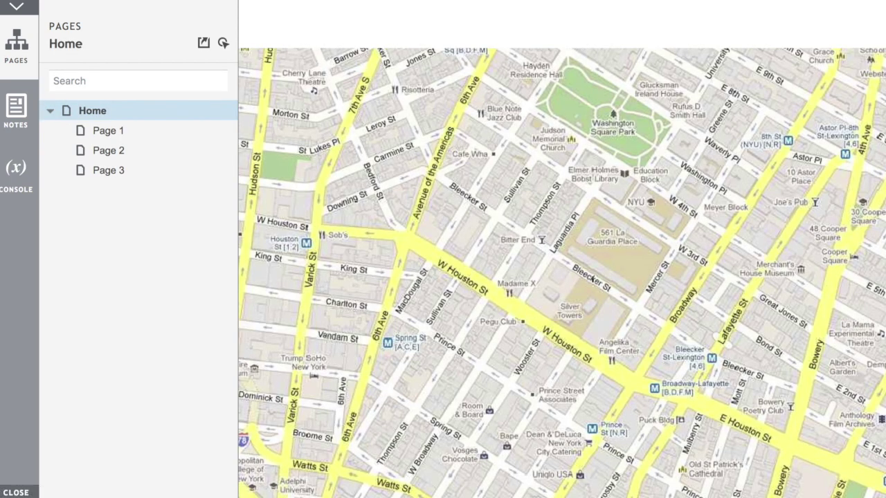
Close the preview's Pages sidebar, return to Axure, and centre-align the Home page
{"action": "left_click", "coordinate": [21, 490]}
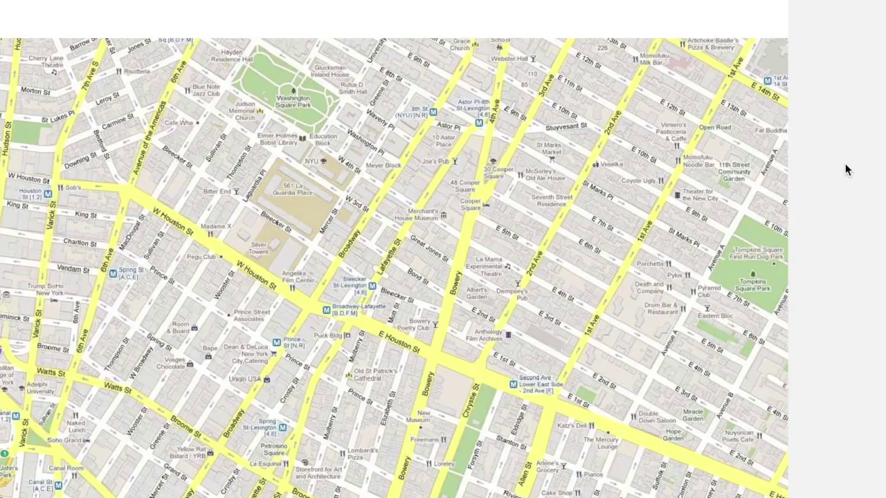
{"action": "key", "text": "super+Tab"}
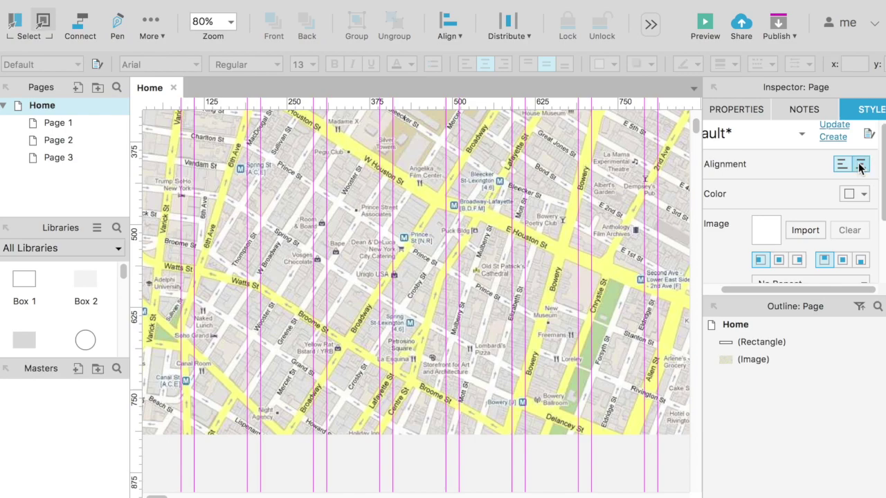
{"action": "left_click", "coordinate": [860, 167]}
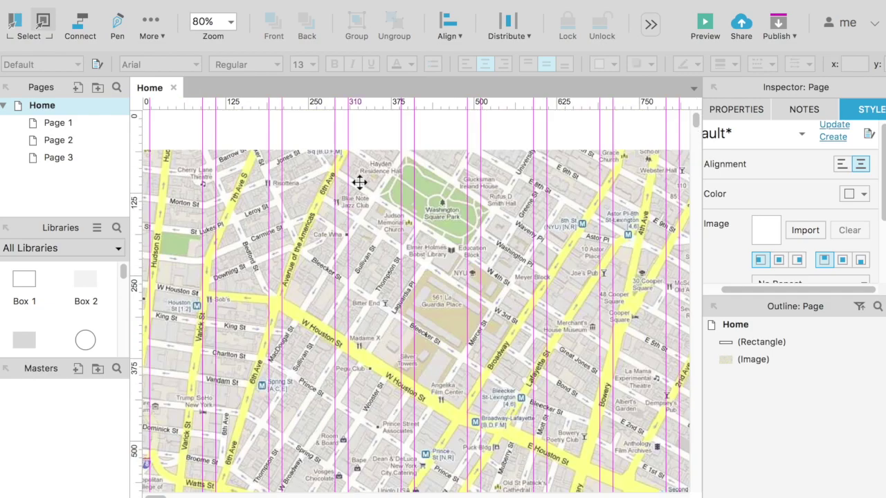
{"action": "left_click", "coordinate": [397, 149]}
Duplicate the white strip, move the copy down, and set its Y to 80
{"action": "key", "text": "ctrl+d"}
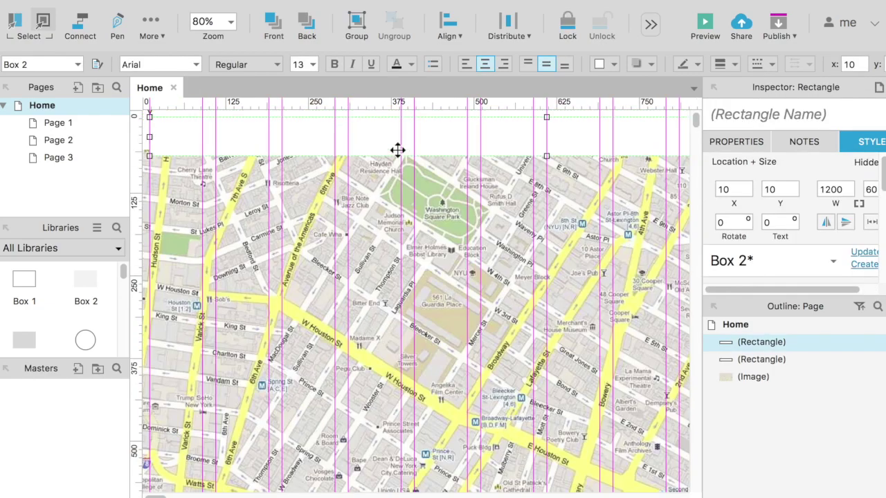
{"action": "left_click_drag", "start_coordinate": [356, 148], "coordinate": [357, 205]}
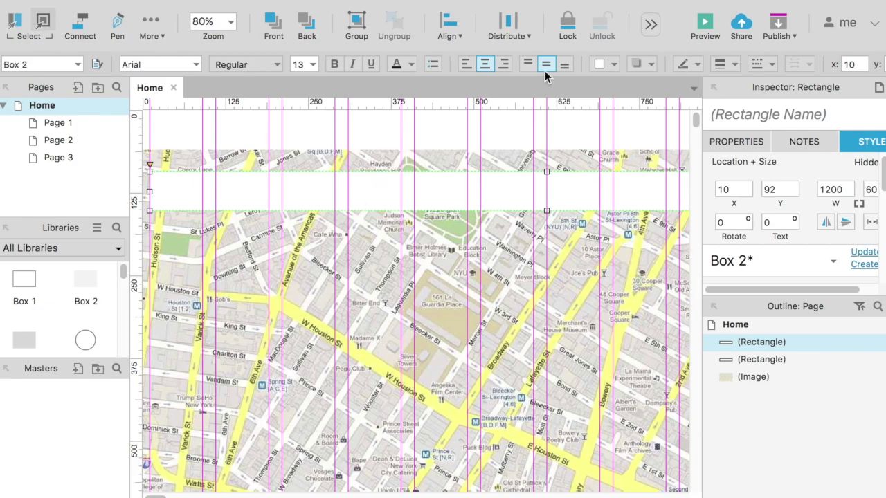
{"action": "left_click", "coordinate": [738, 185]}
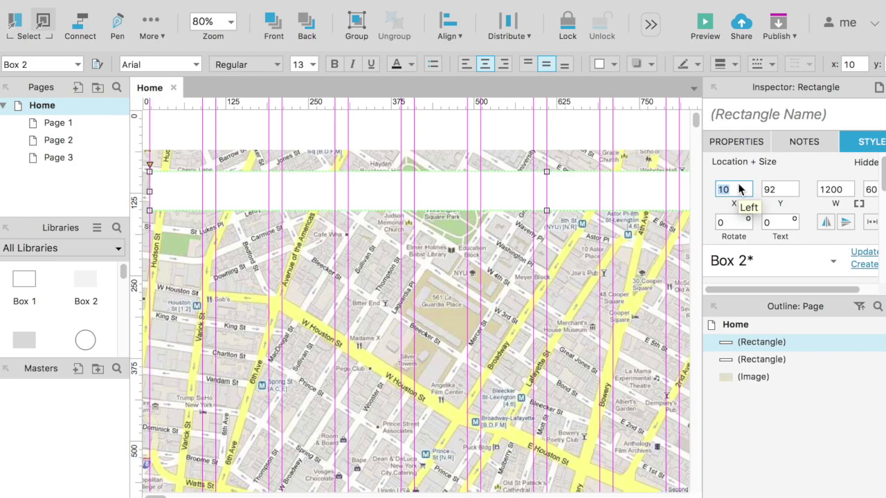
{"action": "scroll", "coordinate": [738, 189], "scroll_direction": "right", "scroll_amount": 2}
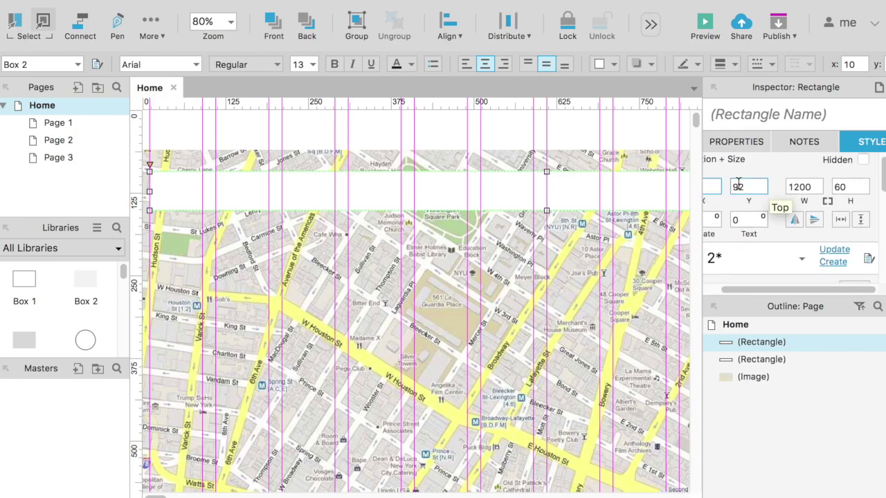
{"action": "scroll", "coordinate": [738, 185], "scroll_direction": "left", "scroll_amount": 2}
{"action": "scroll", "coordinate": [740, 186], "scroll_direction": "down", "scroll_amount": 1}
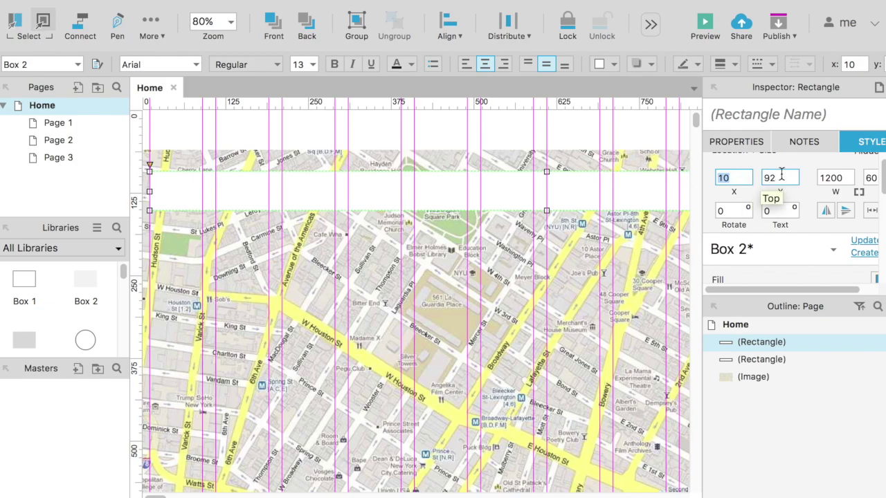
{"action": "key", "text": "Tab"}
{"action": "type", "text": "80"}
{"action": "key", "text": "Return"}
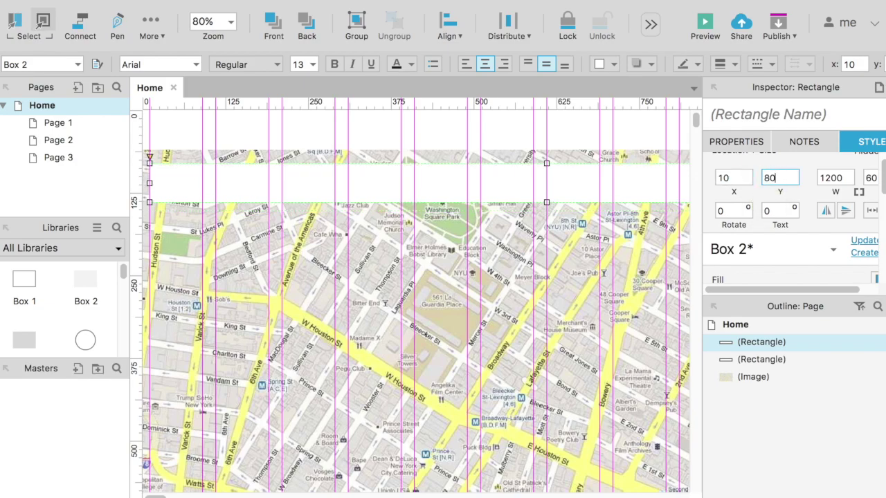
Size the copy into a 280-wide, 571-high sidebar on the map's left
{"action": "key", "text": "Tab"}
{"action": "key", "text": "Tab"}
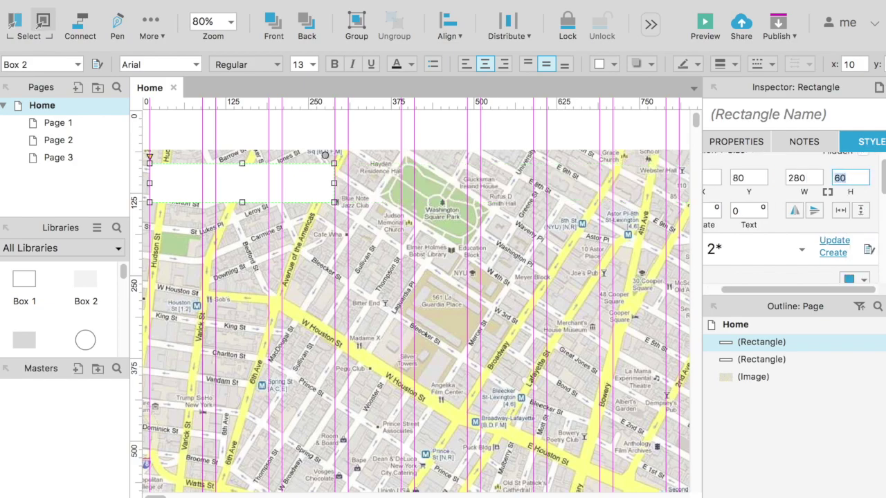
{"action": "type", "text": "571"}
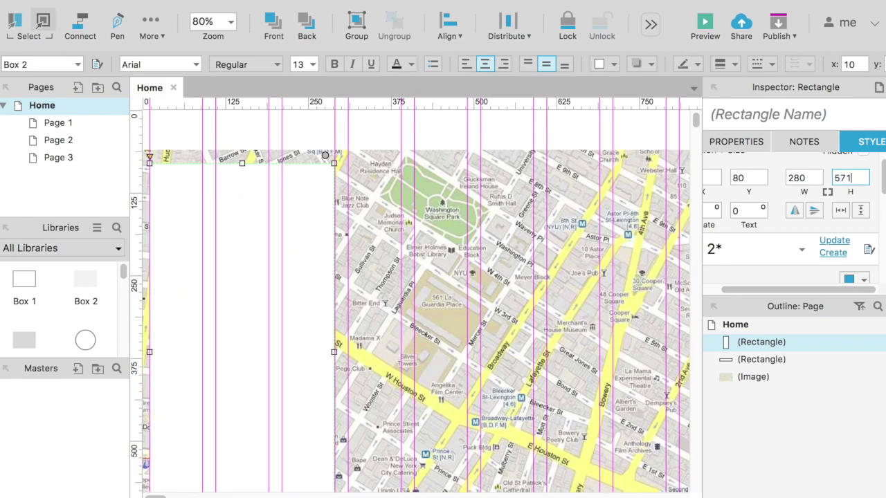
{"action": "left_click", "coordinate": [450, 263]}
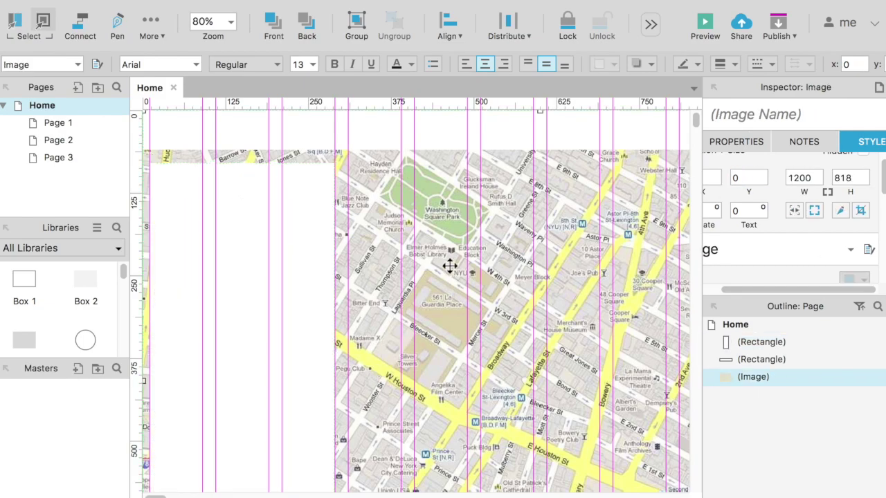
{"action": "scroll", "coordinate": [395, 234], "scroll_direction": "down", "scroll_amount": 5}
{"action": "scroll", "coordinate": [396, 233], "scroll_direction": "up", "scroll_amount": 5}
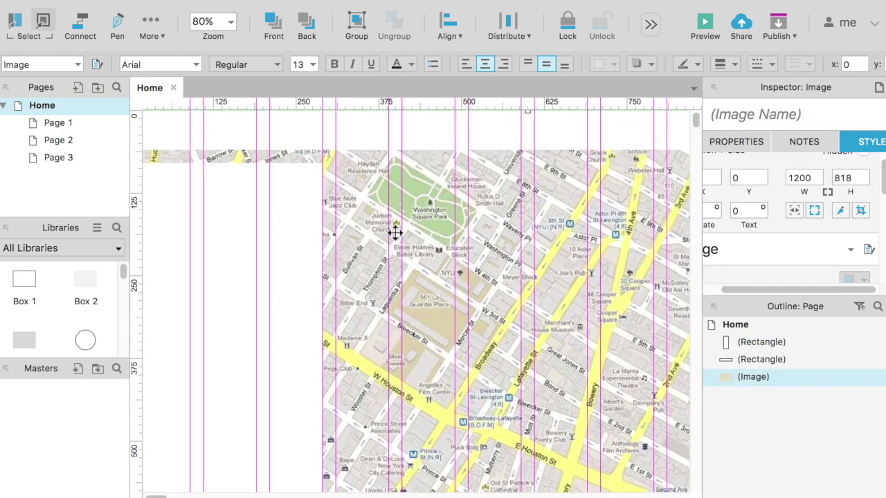
{"action": "scroll", "coordinate": [395, 233], "scroll_direction": "right", "scroll_amount": 1}
{"action": "scroll", "coordinate": [395, 233], "scroll_direction": "left", "scroll_amount": 1}
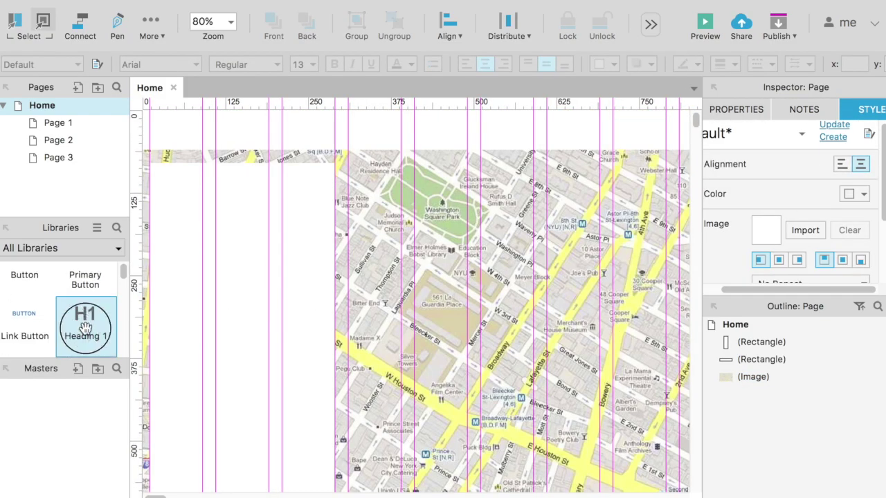
Add a Heading 1 reading 'UTRACK' at the top left of the header
{"action": "left_click_drag", "start_coordinate": [85, 325], "coordinate": [233, 249]}
{"action": "type", "text": "UTRACK"}
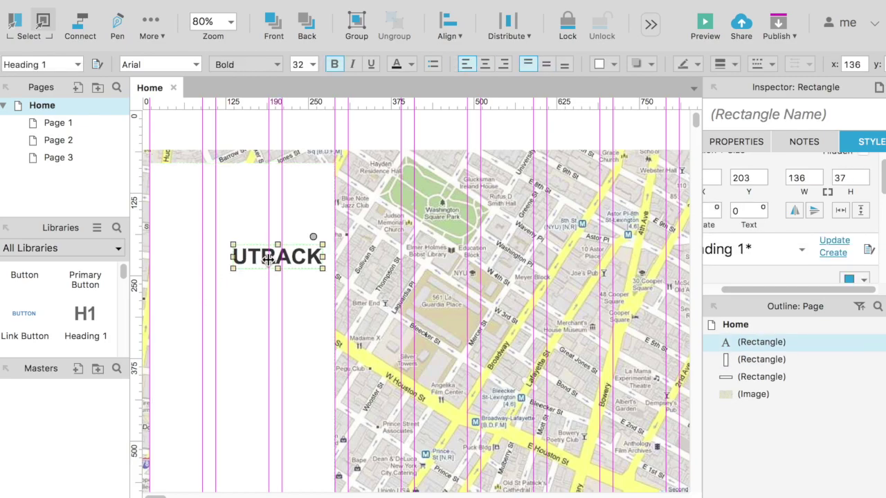
{"action": "left_click_drag", "start_coordinate": [136, 145], "coordinate": [178, 132]}
{"action": "left_click_drag", "start_coordinate": [238, 254], "coordinate": [166, 128]}
Add a 200 by 34 grey box beside the heading in the header strip
{"action": "left_click", "coordinate": [172, 212]}
{"action": "scroll", "coordinate": [83, 312], "scroll_direction": "up", "scroll_amount": 3}
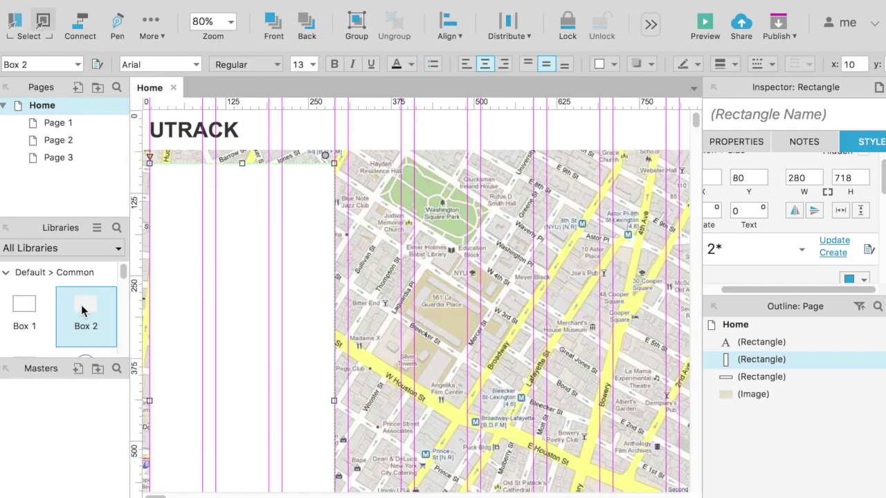
{"action": "left_click_drag", "start_coordinate": [84, 312], "coordinate": [270, 126]}
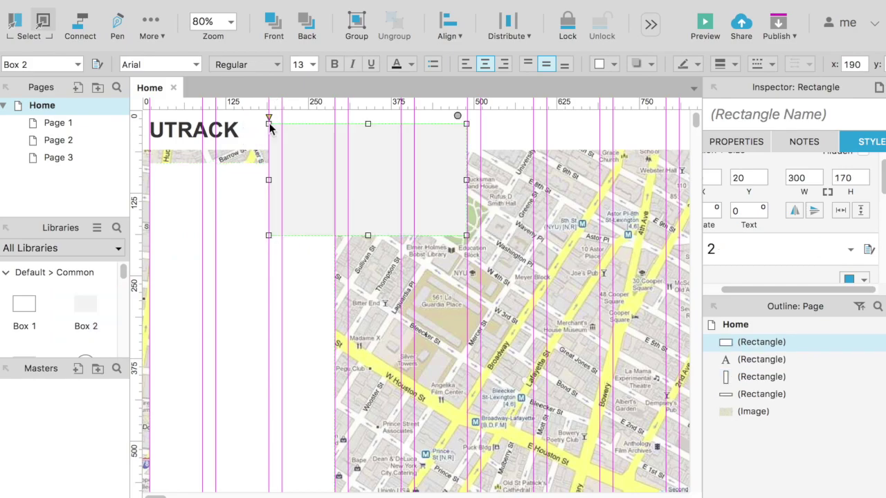
{"action": "left_click_drag", "start_coordinate": [466, 236], "coordinate": [399, 145]}
{"action": "left_click", "coordinate": [850, 178]}
{"action": "type", "text": "34"}
{"action": "key", "text": "Return"}
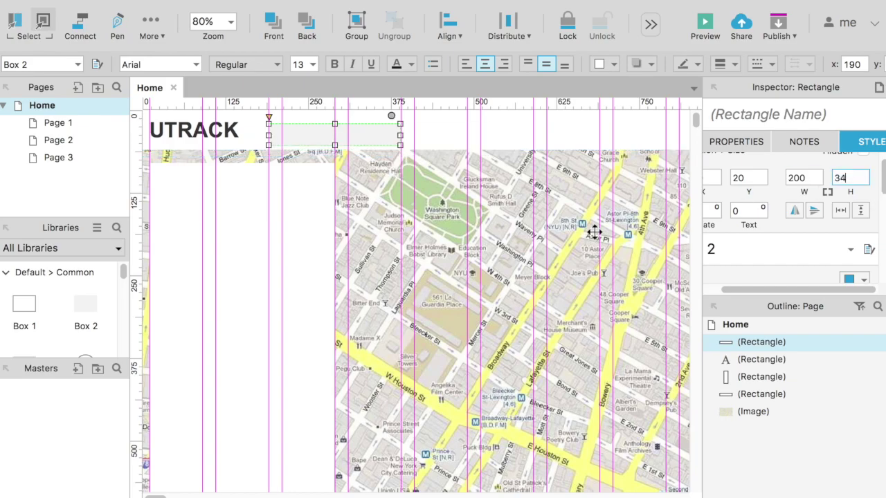
{"action": "left_click", "coordinate": [301, 135]}
{"action": "left_click_drag", "start_coordinate": [301, 135], "coordinate": [297, 128]}
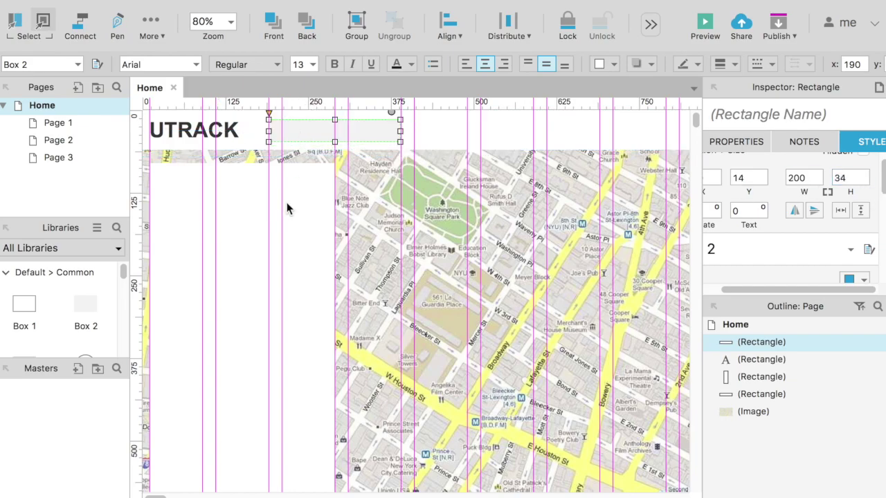
{"action": "left_click", "coordinate": [115, 232]}
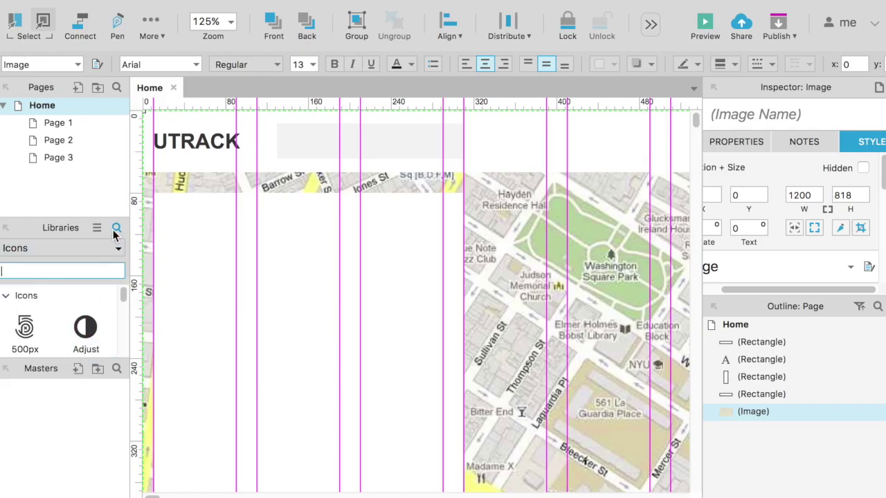
Place a light grey search icon at font size 9 inside the header's search box
{"action": "type", "text": "sea"}
{"action": "left_click_drag", "start_coordinate": [25, 327], "coordinate": [299, 172]}
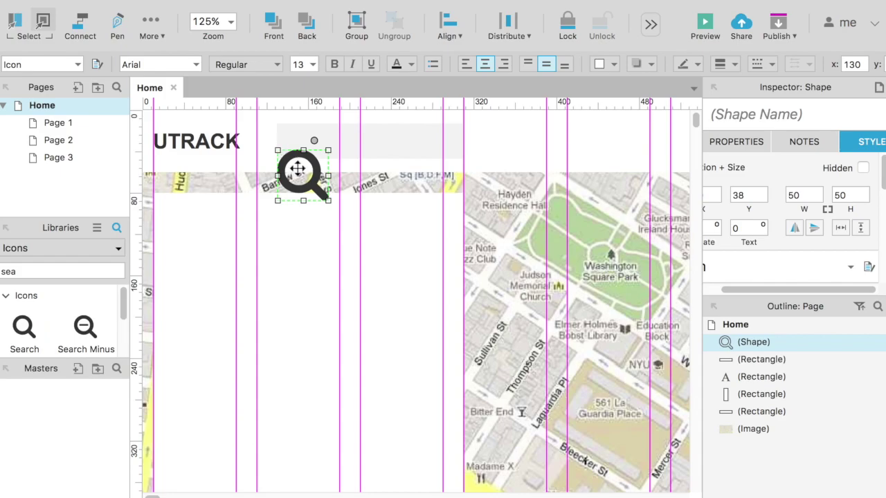
{"action": "left_click", "coordinate": [313, 64]}
{"action": "left_click", "coordinate": [302, 132]}
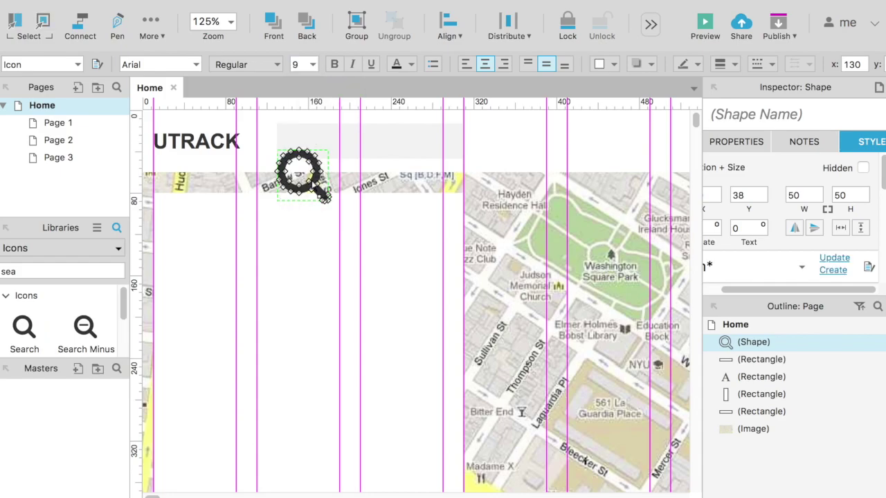
{"action": "left_click_drag", "start_coordinate": [302, 175], "coordinate": [313, 156]}
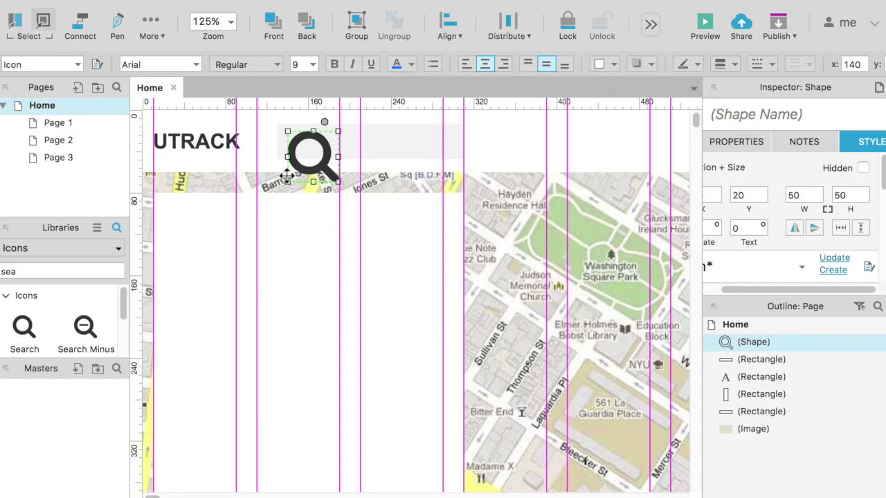
{"action": "scroll", "coordinate": [816, 234], "scroll_direction": "down", "scroll_amount": 5}
{"action": "left_click", "coordinate": [850, 181]}
{"action": "left_click", "coordinate": [855, 287]}
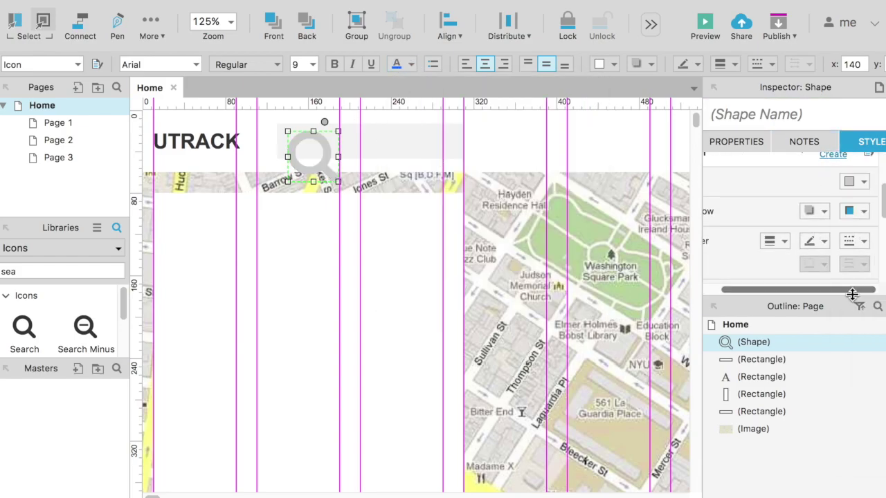
{"action": "scroll", "coordinate": [804, 206], "scroll_direction": "up", "scroll_amount": 5}
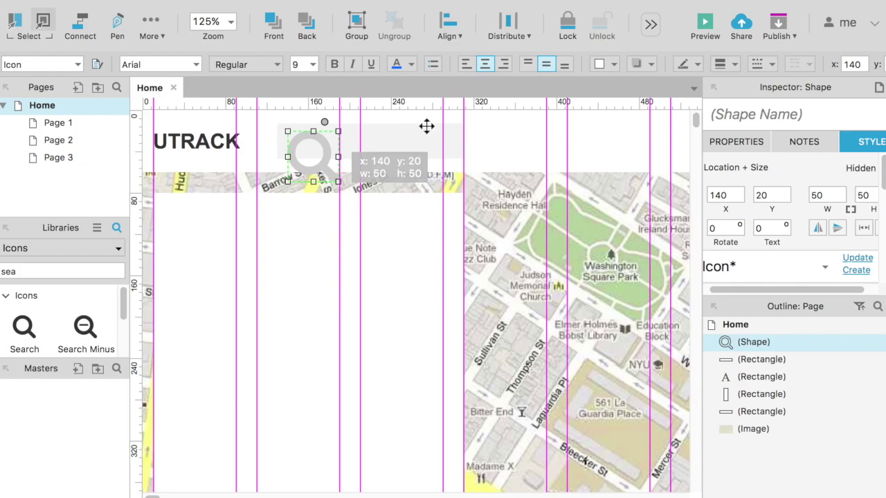
Resize the search icon to 16 by 16
{"action": "left_click", "coordinate": [827, 195]}
{"action": "type", "text": "20"}
{"action": "key", "text": "Tab"}
{"action": "type", "text": "20"}
{"action": "left_click", "coordinate": [408, 256]}
{"action": "left_click", "coordinate": [300, 148]}
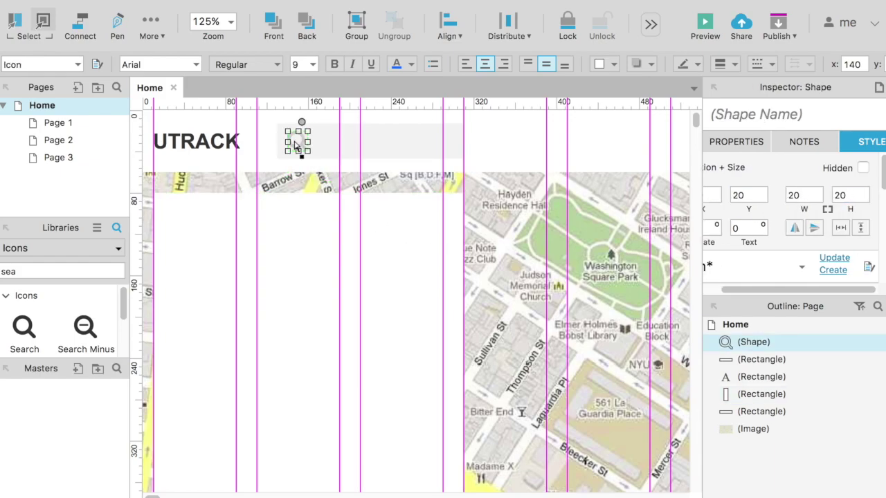
{"action": "left_click", "coordinate": [796, 196]}
{"action": "type", "text": "16"}
{"action": "key", "text": "Tab"}
{"action": "type", "text": "16"}
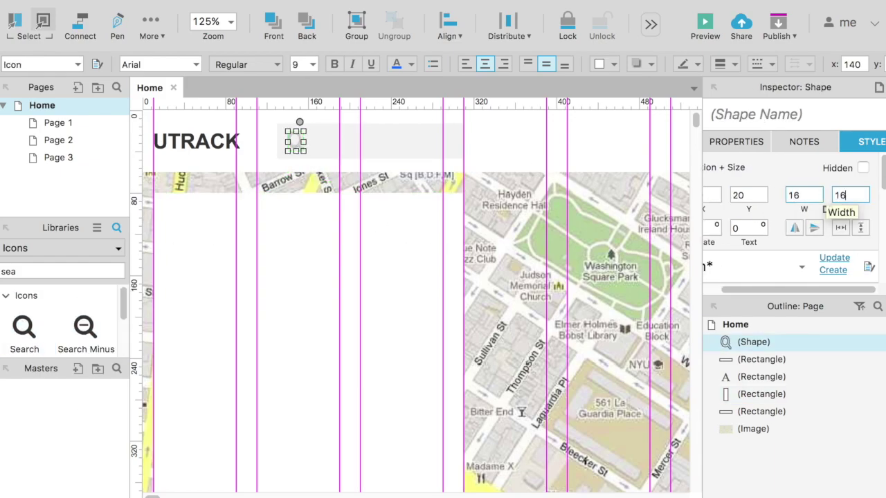
Position the search icon at X 140 inside the search box
{"action": "scroll", "coordinate": [322, 201], "scroll_direction": "up", "scroll_amount": 5}
{"action": "left_click_drag", "start_coordinate": [382, 189], "coordinate": [352, 201]}
{"action": "left_click", "coordinate": [712, 196]}
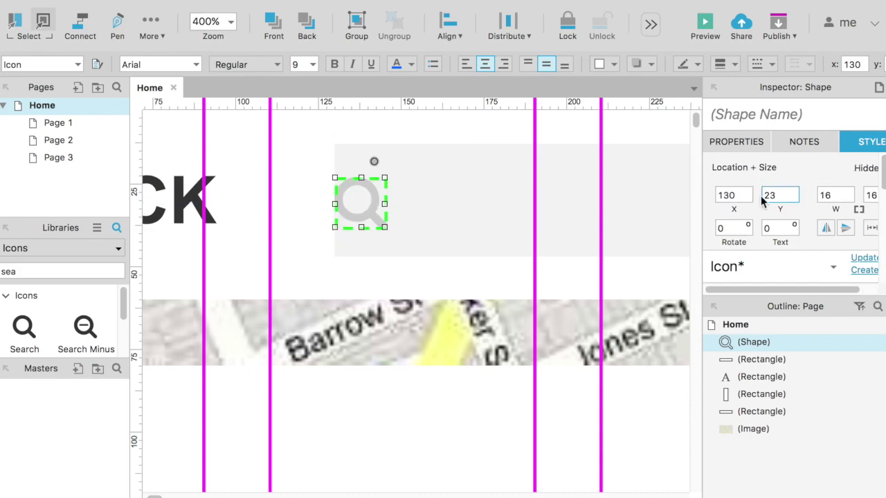
{"action": "type", "text": "140"}
{"action": "key", "text": "Return"}
{"action": "scroll", "coordinate": [515, 350], "scroll_direction": "down", "scroll_amount": 4}
Give the search box left-aligned 'Search...' text
{"action": "left_click", "coordinate": [515, 350]}
{"action": "left_click", "coordinate": [612, 276]}
{"action": "double_click", "coordinate": [416, 144]}
{"action": "type", "text": "Search for tasks"}
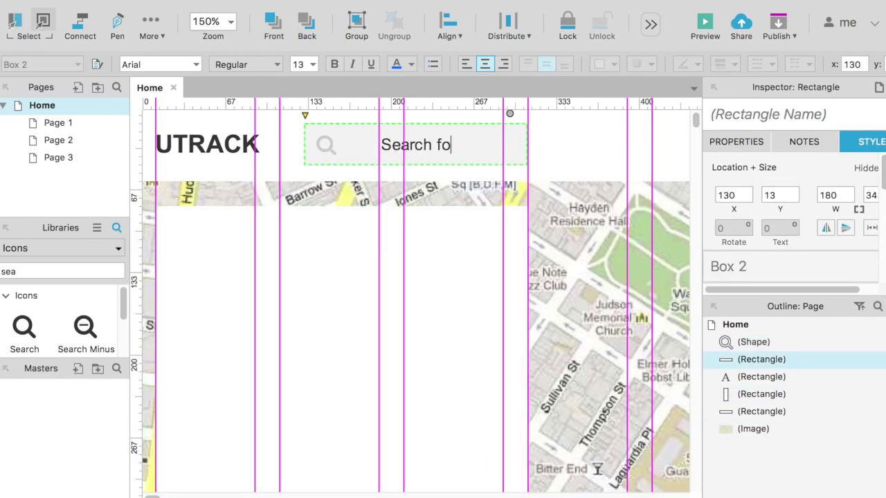
{"action": "key", "text": "BackSpace"}
{"action": "key", "text": "BackSpace"}
{"action": "key", "text": "BackSpace"}
{"action": "key", "text": "BackSpace"}
{"action": "key", "text": "BackSpace"}
{"action": "type", "text": "e"}
{"action": "key", "text": "BackSpace"}
{"action": "key", "text": "BackSpace"}
{"action": "key", "text": "BackSpace"}
{"action": "key", "text": "BackSpace"}
{"action": "key", "text": "BackSpace"}
{"action": "key", "text": "BackSpace"}
{"action": "type", "text": "..."}
{"action": "key", "text": "Escape"}
{"action": "left_click", "coordinate": [466, 63]}
Set the search box text's left padding to 30 to leave room for the icon
{"action": "scroll", "coordinate": [782, 237], "scroll_direction": "down", "scroll_amount": 3}
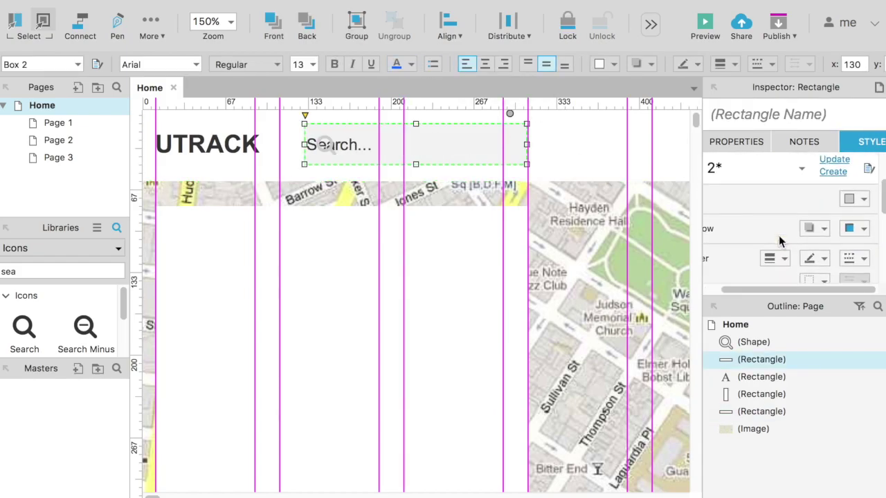
{"action": "scroll", "coordinate": [782, 239], "scroll_direction": "up", "scroll_amount": 3}
{"action": "scroll", "coordinate": [781, 239], "scroll_direction": "down", "scroll_amount": 10}
{"action": "double_click", "coordinate": [753, 269]}
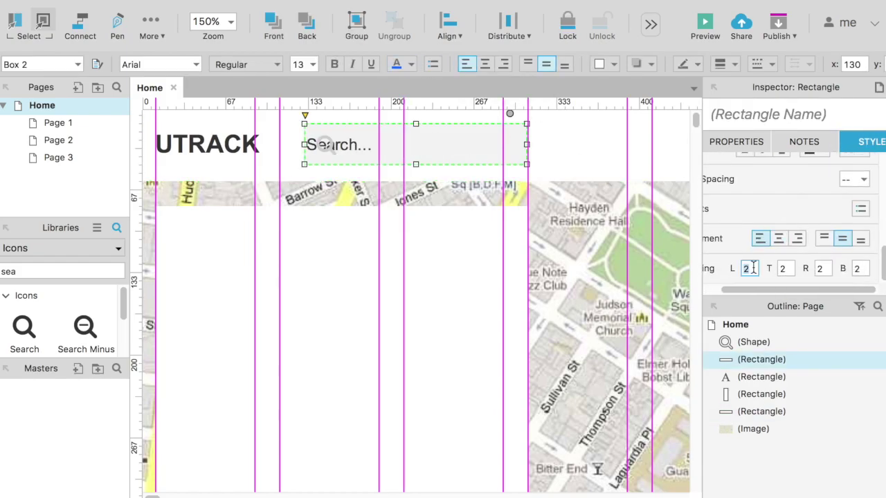
{"action": "type", "text": "56"}
{"action": "key", "text": "Return"}
{"action": "type", "text": "0"}
Make the placeholder text grey and duplicate the search box further right
{"action": "left_click", "coordinate": [411, 64]}
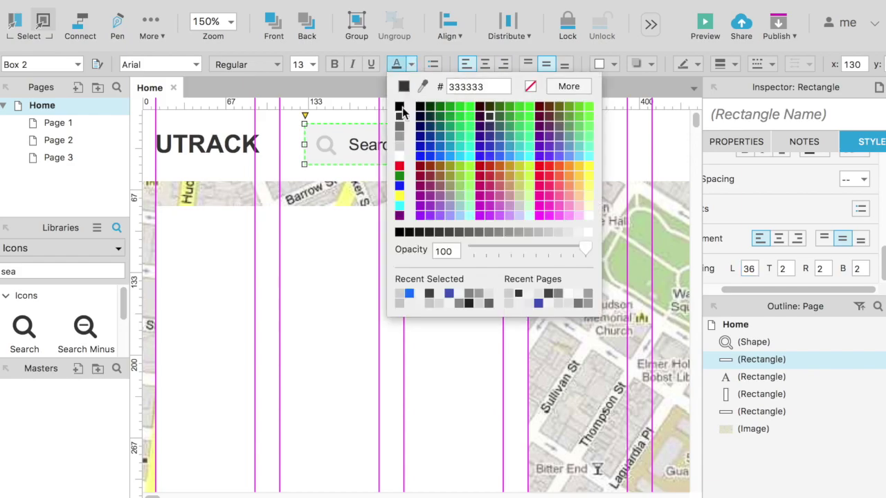
{"action": "left_click", "coordinate": [499, 232]}
{"action": "key", "text": "ctrl+minus"}
{"action": "left_click_drag", "start_coordinate": [387, 147], "coordinate": [671, 146]}
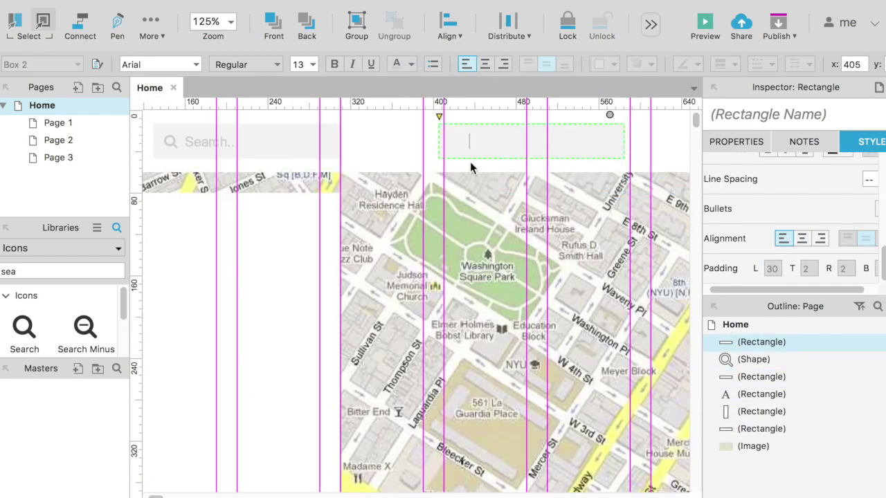
Turn the copied box into a 34-wide circle at the header's far right
{"action": "left_click", "coordinate": [610, 114]}
{"action": "left_click", "coordinate": [667, 137]}
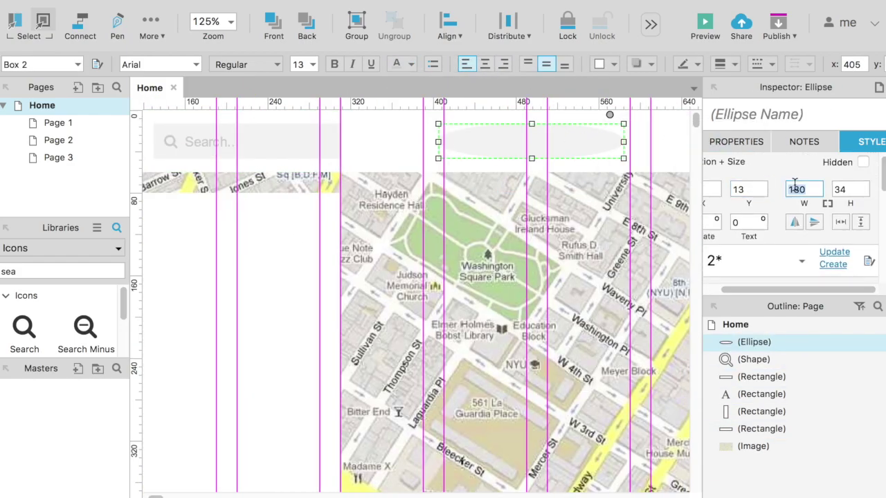
{"action": "left_click", "coordinate": [291, 144]}
{"action": "left_click", "coordinate": [803, 192]}
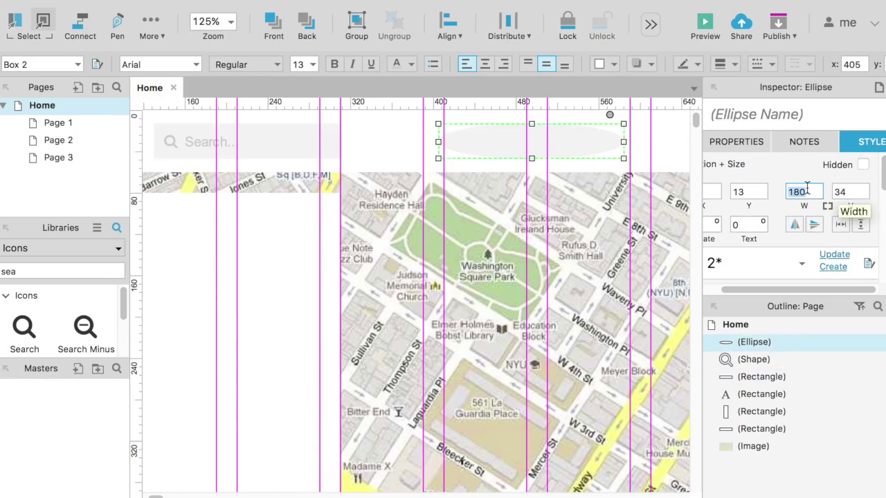
{"action": "type", "text": "34"}
{"action": "scroll", "coordinate": [495, 153], "scroll_direction": "right", "scroll_amount": 5}
{"action": "left_click_drag", "start_coordinate": [290, 142], "coordinate": [456, 135]}
{"action": "left_click", "coordinate": [642, 165]}
Add a text label showing the user's full name beside the circle
{"action": "scroll", "coordinate": [421, 178], "scroll_direction": "left", "scroll_amount": 10}
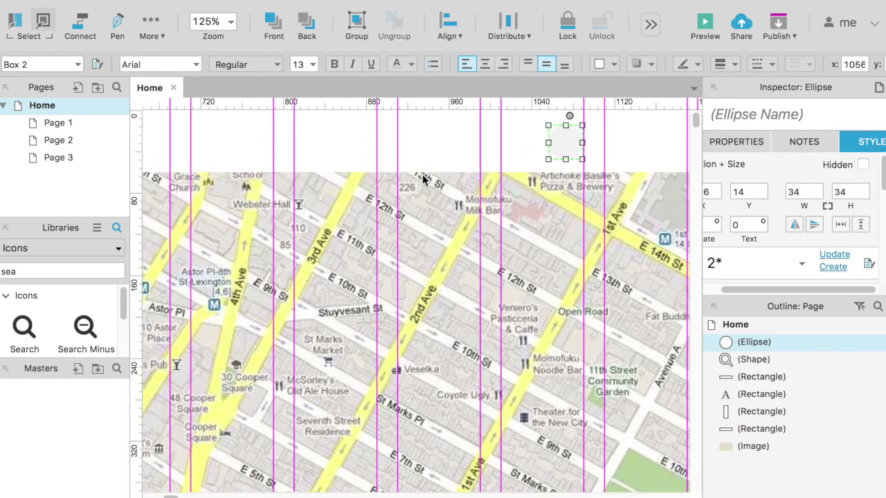
{"action": "scroll", "coordinate": [482, 173], "scroll_direction": "right", "scroll_amount": 10}
{"action": "left_click", "coordinate": [69, 248]}
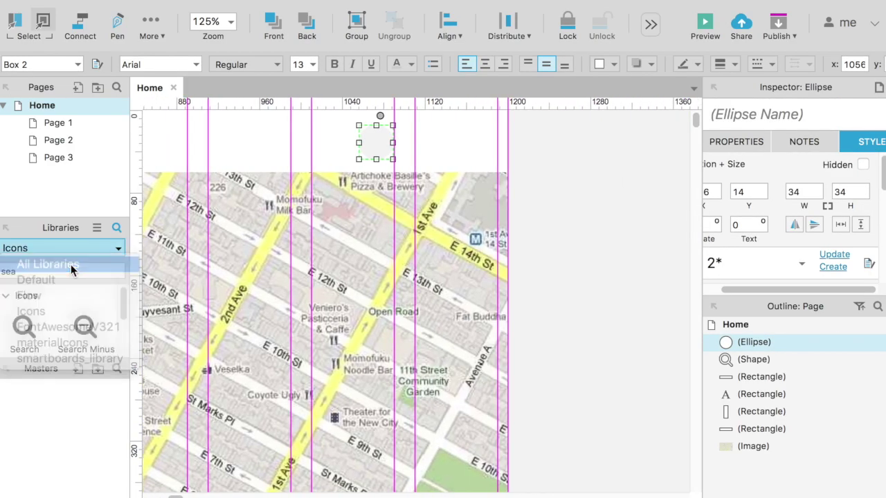
{"action": "left_click", "coordinate": [74, 265]}
{"action": "scroll", "coordinate": [31, 344], "scroll_direction": "down", "scroll_amount": 2}
{"action": "scroll", "coordinate": [31, 344], "scroll_direction": "up", "scroll_amount": 3}
{"action": "scroll", "coordinate": [32, 340], "scroll_direction": "down", "scroll_amount": 4}
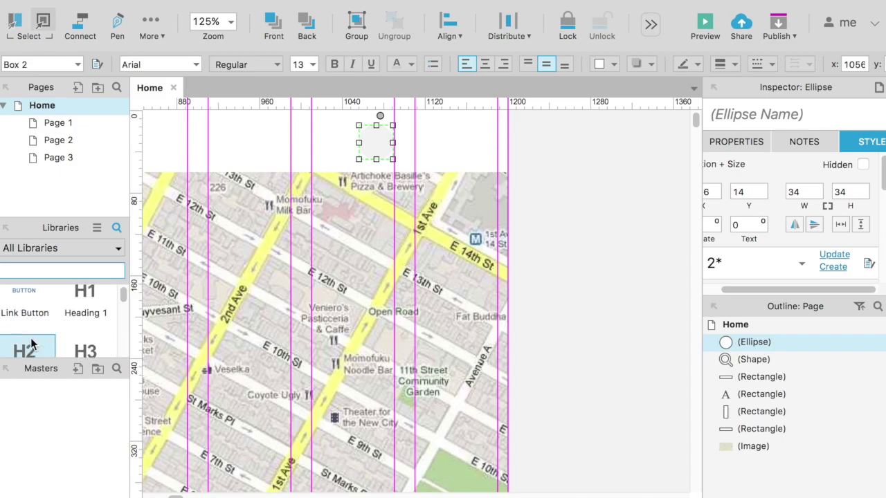
{"action": "scroll", "coordinate": [28, 346], "scroll_direction": "up", "scroll_amount": 2}
{"action": "scroll", "coordinate": [31, 337], "scroll_direction": "down", "scroll_amount": 3}
{"action": "left_click_drag", "start_coordinate": [62, 360], "coordinate": [62, 421]}
{"action": "left_click_drag", "start_coordinate": [24, 346], "coordinate": [413, 139]}
{"action": "key", "text": "BackSpace"}
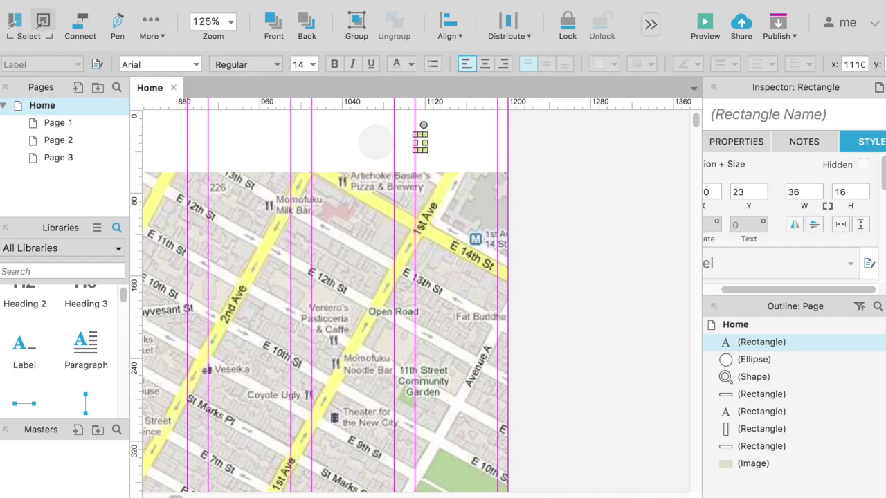
{"action": "type", "text": "John"}
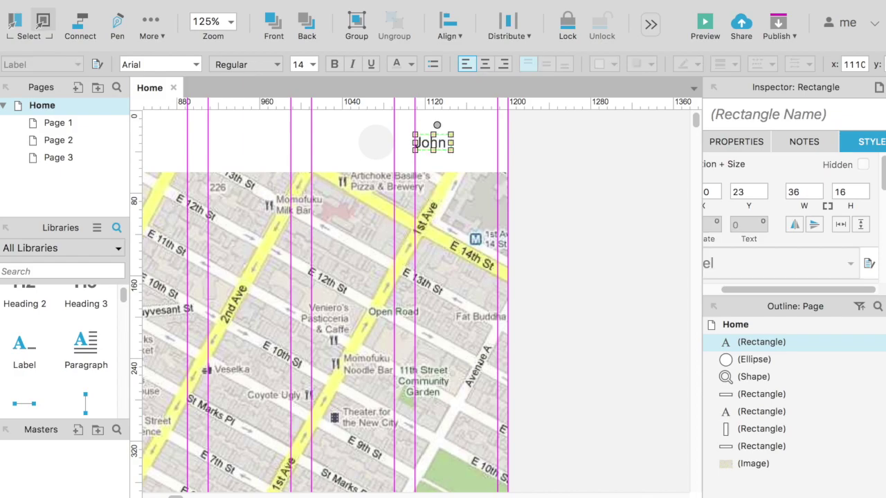
{"action": "type", "text": " Brown"}
{"action": "left_click", "coordinate": [619, 132]}
{"action": "scroll", "coordinate": [380, 144], "scroll_direction": "up", "scroll_amount": 2}
Add a size-13 keyboard down-arrow icon right after the name label
{"action": "left_click_drag", "start_coordinate": [535, 176], "coordinate": [521, 176]}
{"action": "left_click", "coordinate": [573, 212]}
{"action": "left_click", "coordinate": [684, 200]}
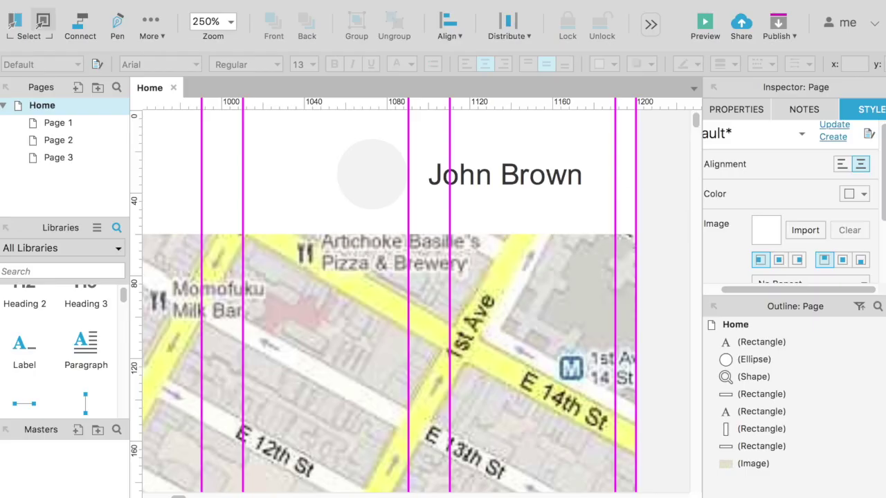
{"action": "type", "text": "arr"}
{"action": "scroll", "coordinate": [59, 346], "scroll_direction": "down", "scroll_amount": 2}
{"action": "left_click_drag", "start_coordinate": [23, 305], "coordinate": [601, 251]}
{"action": "left_click", "coordinate": [299, 63]}
{"action": "type", "text": "13"}
{"action": "key", "text": "Return"}
{"action": "left_click_drag", "start_coordinate": [570, 214], "coordinate": [596, 175]}
Copy the user-name label and paste a duplicate
{"action": "left_click", "coordinate": [609, 168]}
{"action": "key", "text": "ctrl+0"}
{"action": "left_click", "coordinate": [479, 139]}
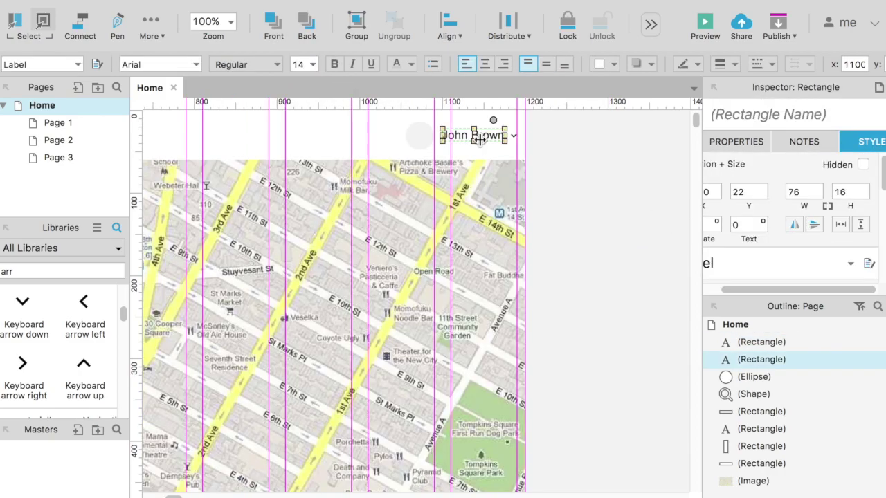
{"action": "scroll", "coordinate": [480, 138], "scroll_direction": "left", "scroll_amount": 10}
{"action": "key", "text": "ctrl+v"}
Move the pasted label into the header and retype it as Monitoring
{"action": "left_click_drag", "start_coordinate": [415, 309], "coordinate": [413, 137]}
{"action": "double_click", "coordinate": [413, 137]}
{"action": "type", "text": "M"}
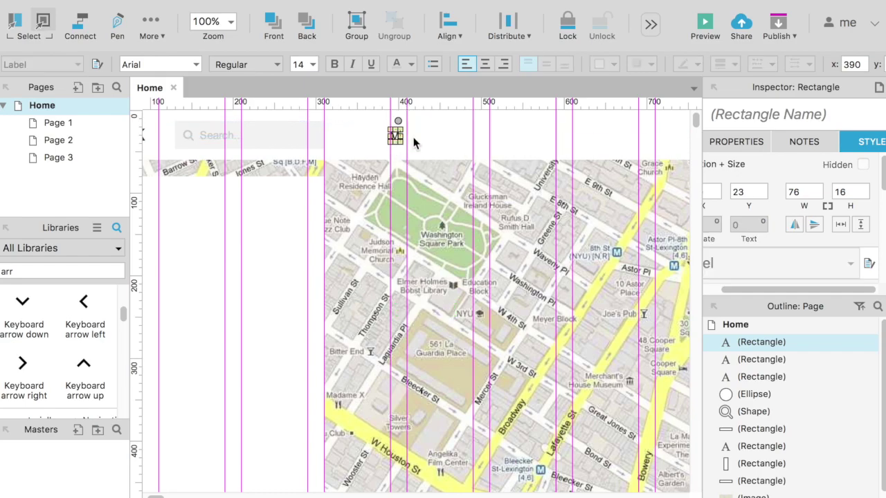
{"action": "type", "text": "onitoring"}
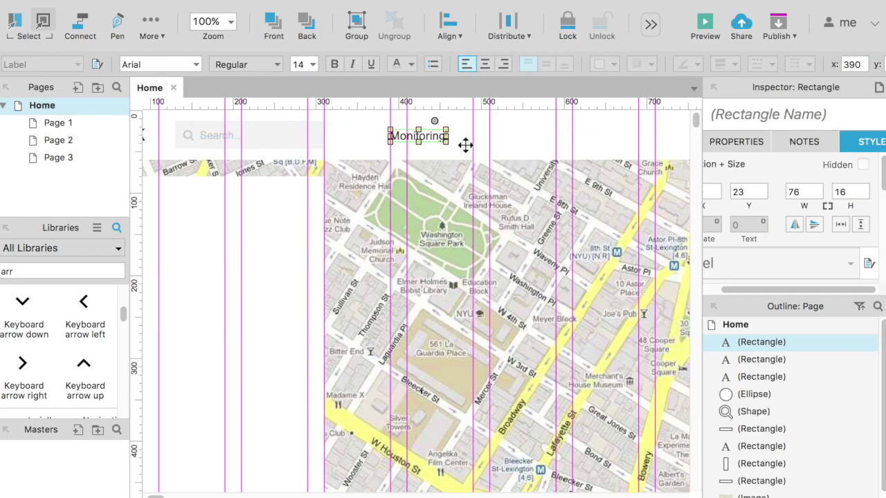
{"action": "key", "text": "Escape"}
Duplicate the label into Reports and Settings labels placed to its right
{"action": "key", "text": "ctrl+d"}
{"action": "left_click_drag", "start_coordinate": [428, 143], "coordinate": [490, 138]}
{"action": "double_click", "coordinate": [490, 138]}
{"action": "type", "text": "Reports"}
{"action": "left_click", "coordinate": [509, 139]}
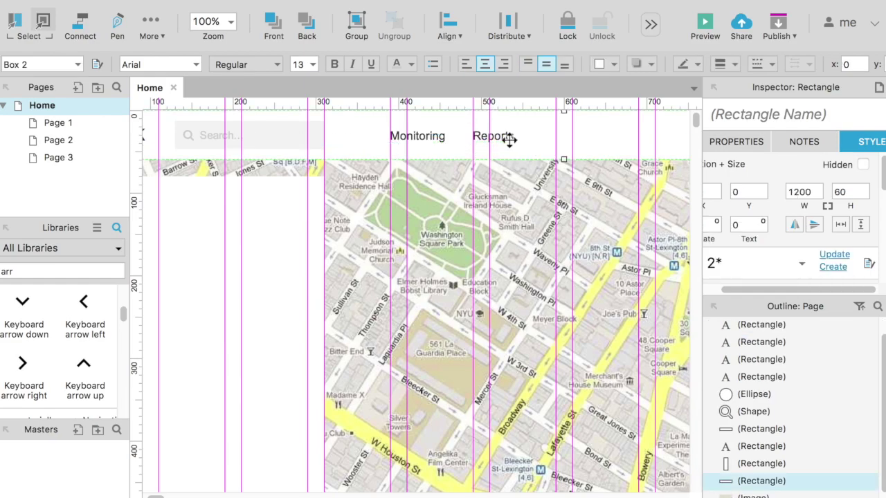
{"action": "left_click", "coordinate": [509, 139]}
{"action": "key", "text": "ctrl+d"}
{"action": "left_click_drag", "start_coordinate": [509, 140], "coordinate": [574, 134]}
{"action": "double_click", "coordinate": [574, 135]}
{"action": "type", "text": "Settgin"}
{"action": "key", "text": "BackSpace"}
{"action": "key", "text": "BackSpace"}
{"action": "key", "text": "BackSpace"}
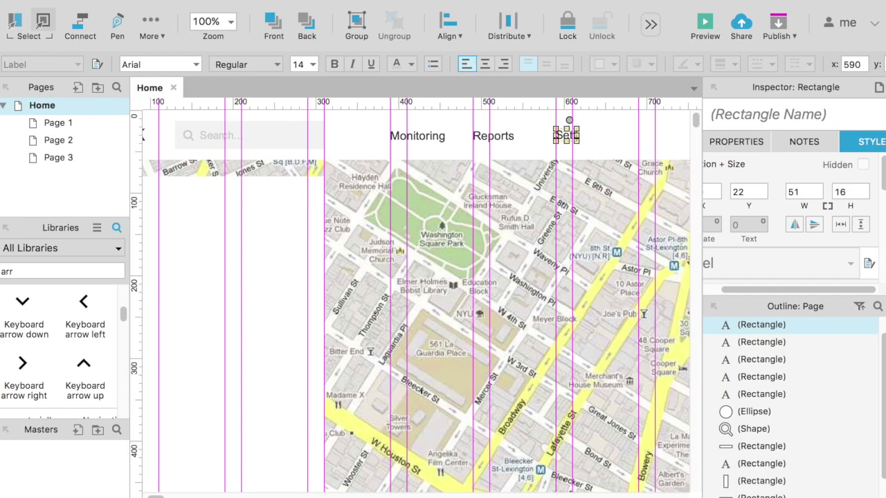
{"action": "type", "text": "ings"}
{"action": "left_click", "coordinate": [530, 132]}
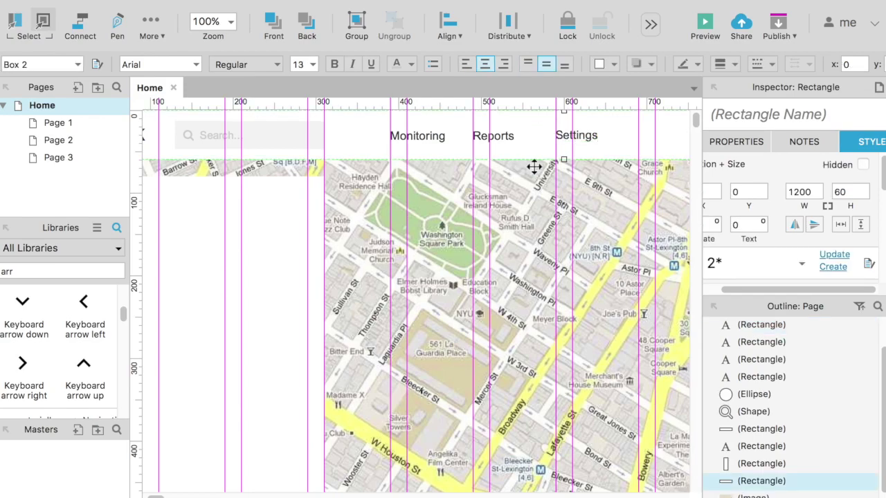
Distribute Monitoring, Reports and Settings evenly and make Monitoring bold
{"action": "left_click", "coordinate": [575, 136]}
{"action": "left_click", "coordinate": [496, 137], "text": "shift"}
{"action": "left_click", "coordinate": [439, 138], "text": "shift"}
{"action": "key", "text": "ctrl+shift+h"}
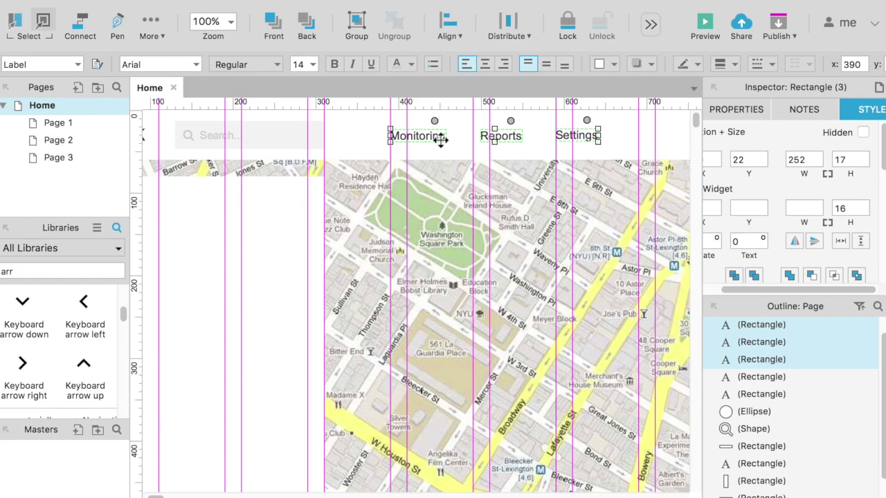
{"action": "left_click", "coordinate": [361, 134]}
{"action": "scroll", "coordinate": [361, 133], "scroll_direction": "right", "scroll_amount": 2}
{"action": "left_click", "coordinate": [361, 135]}
{"action": "left_click", "coordinate": [335, 64]}
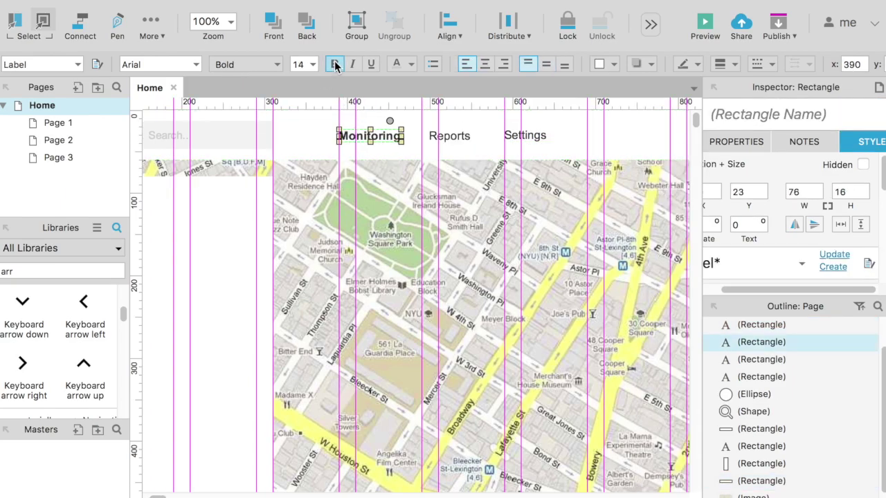
{"action": "left_click", "coordinate": [316, 139]}
{"action": "left_click", "coordinate": [279, 239]}
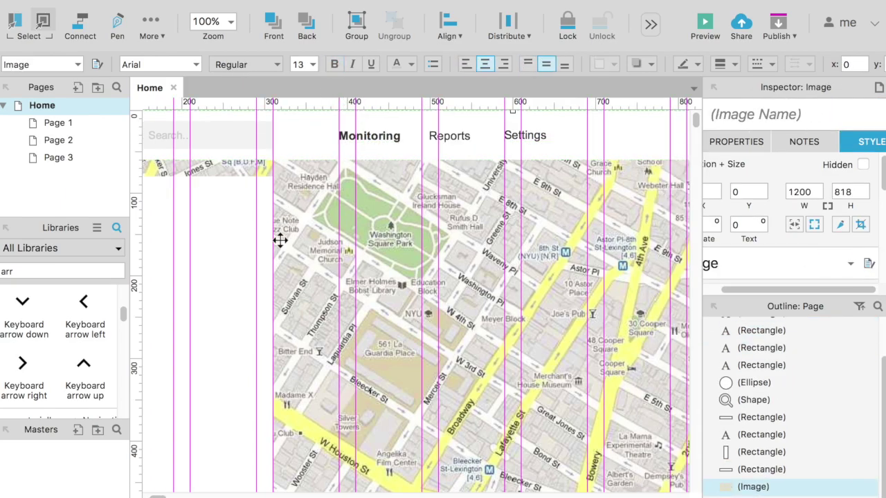
{"action": "scroll", "coordinate": [280, 240], "scroll_direction": "left", "scroll_amount": 5}
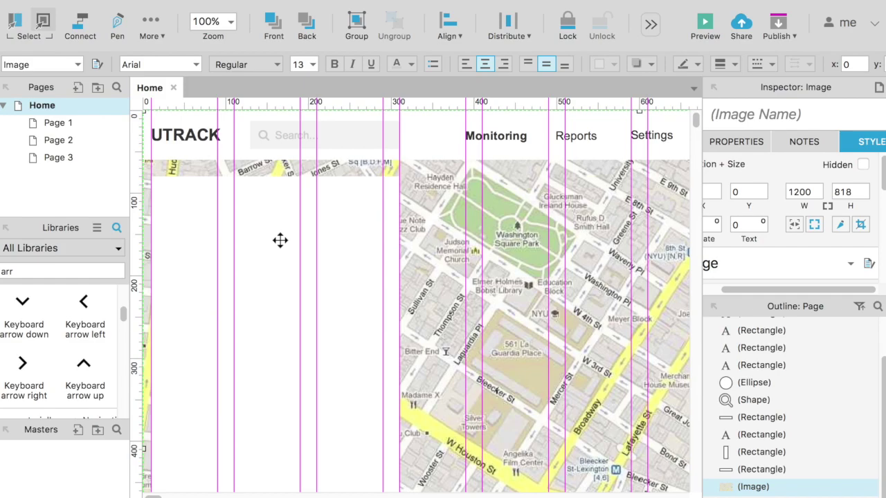
{"action": "left_click", "coordinate": [338, 133]}
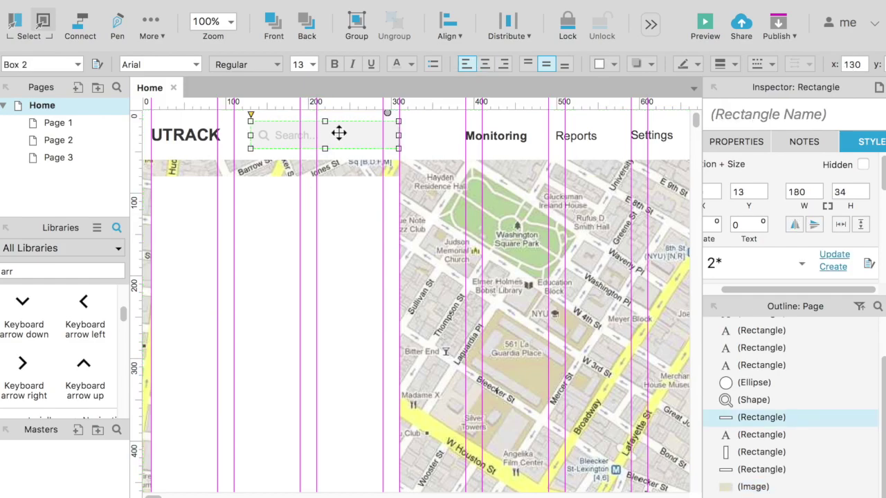
Give the search box a MouseOver style changing its line colour to light grey E4E4E4
{"action": "right_click", "coordinate": [357, 134]}
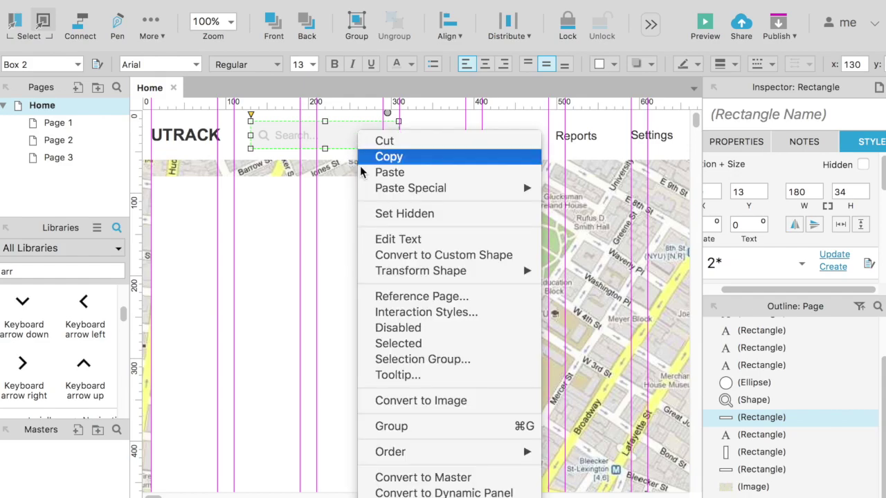
{"action": "left_click", "coordinate": [402, 316]}
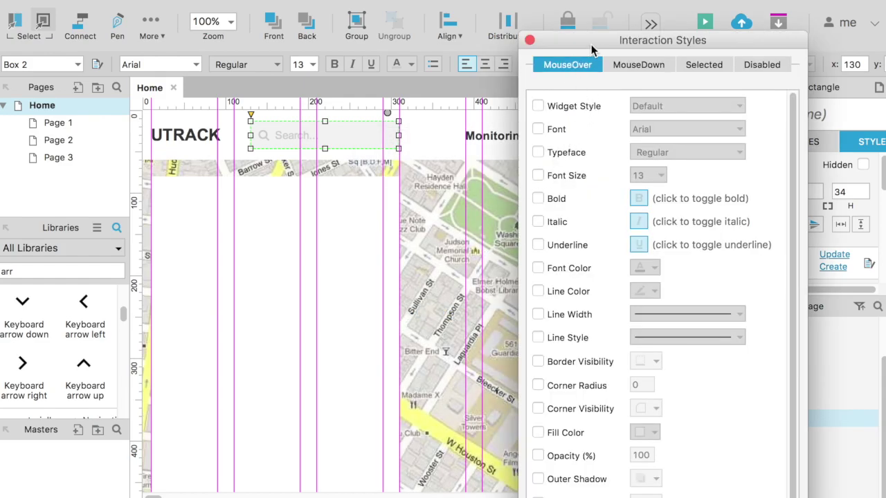
{"action": "left_click", "coordinate": [538, 291]}
{"action": "left_click", "coordinate": [654, 291]}
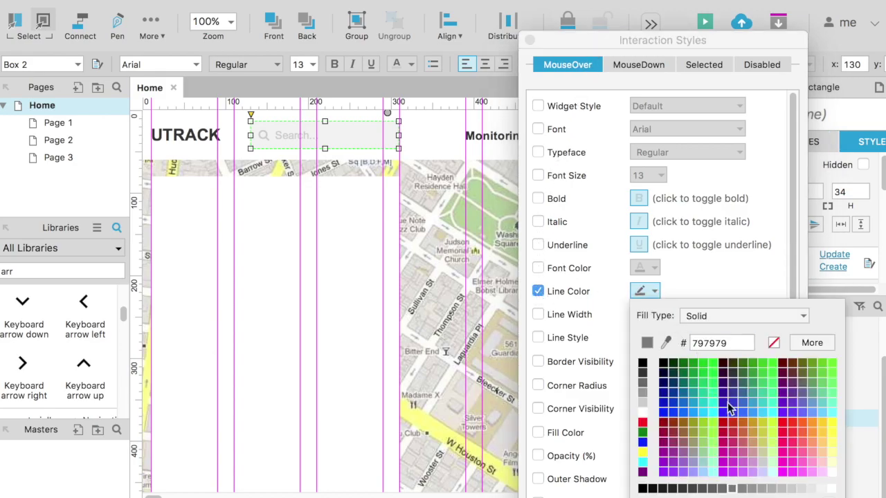
{"action": "left_click", "coordinate": [811, 489]}
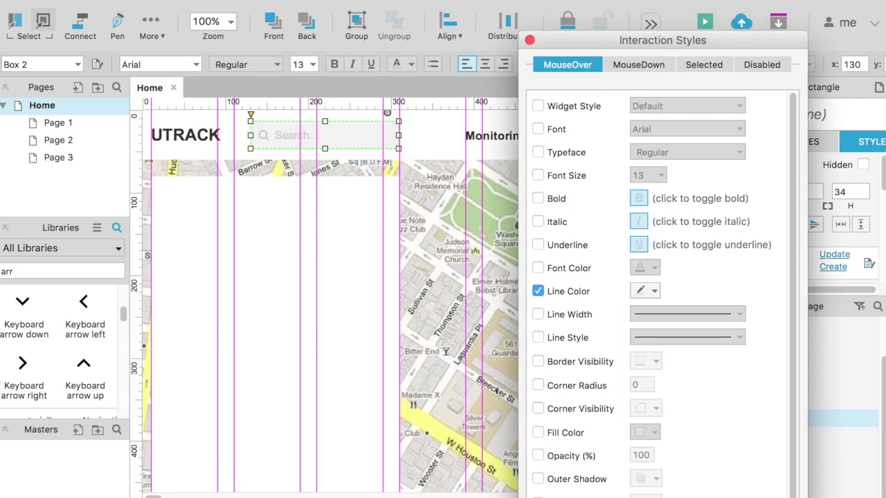
{"action": "key", "text": "Return"}
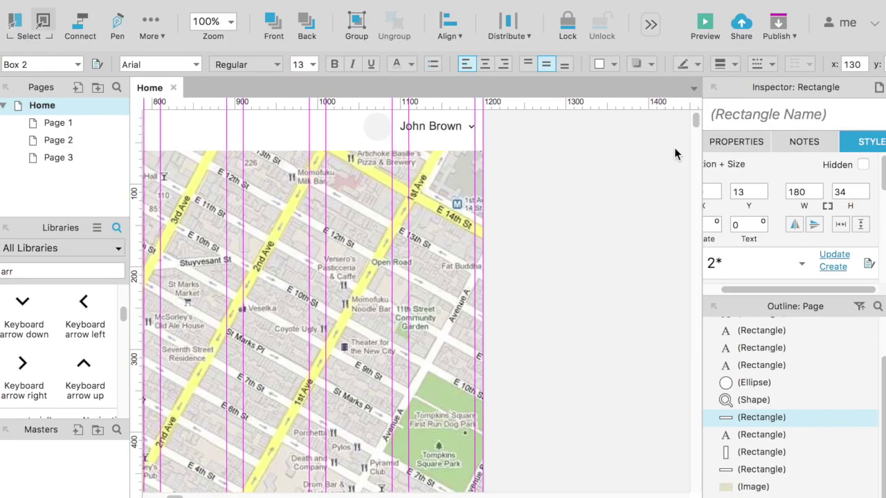
{"action": "left_click_drag", "start_coordinate": [674, 150], "coordinate": [419, 203]}
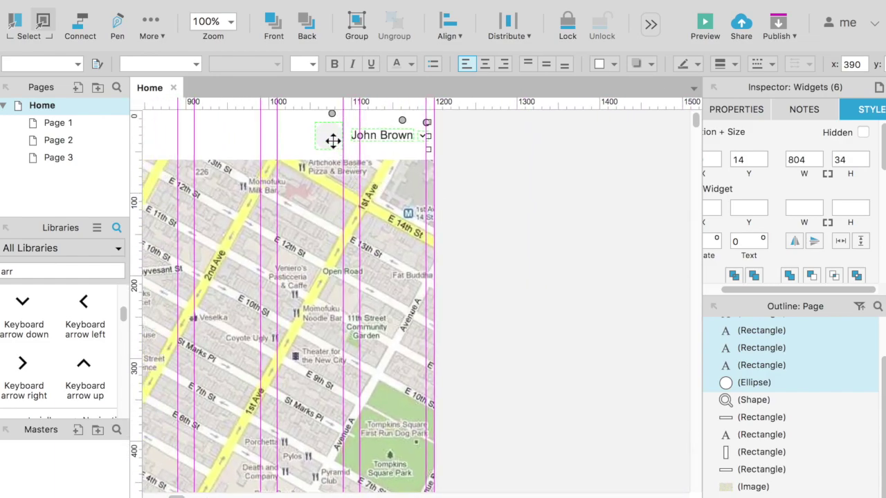
Give the header labels and user-name label a MouseOver font colour of 363636, excluding the avatar
{"action": "left_click", "coordinate": [333, 140], "text": "shift"}
{"action": "right_click", "coordinate": [401, 142]}
{"action": "left_click", "coordinate": [470, 301]}
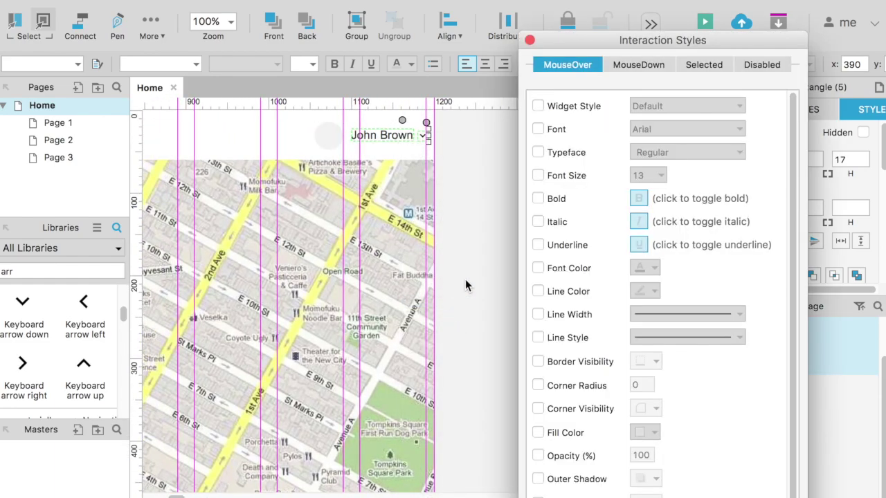
{"action": "left_click", "coordinate": [538, 268]}
{"action": "left_click", "coordinate": [645, 267]}
{"action": "left_click", "coordinate": [643, 331]}
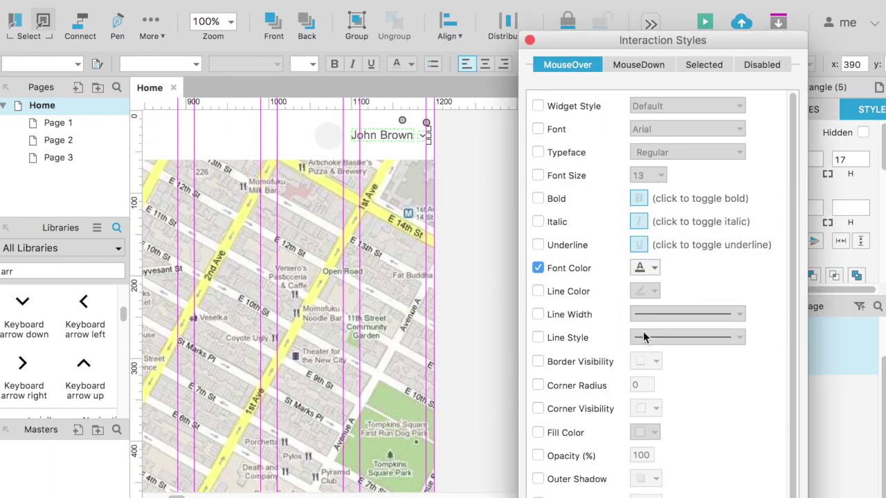
{"action": "key", "text": "Return"}
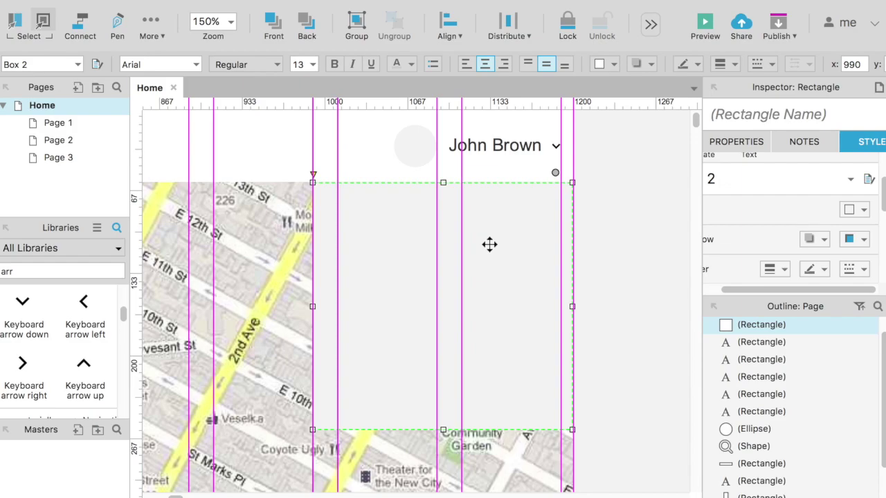
Move a label into the grey box and give it height 40 and left padding 20
{"action": "scroll", "coordinate": [401, 252], "scroll_direction": "right", "scroll_amount": 2}
{"action": "left_click_drag", "start_coordinate": [450, 147], "coordinate": [336, 201]}
{"action": "left_click", "coordinate": [454, 181]}
{"action": "left_click", "coordinate": [850, 195]}
{"action": "type", "text": "60"}
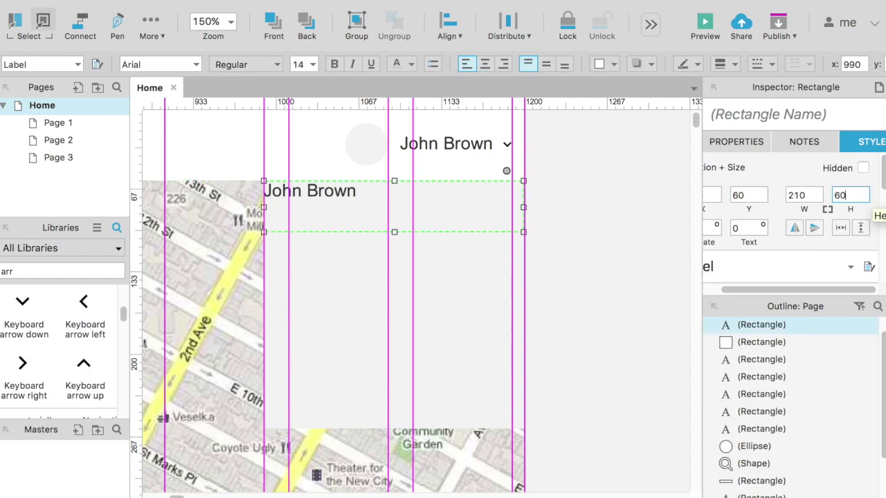
{"action": "key", "text": "BackSpace"}
{"action": "key", "text": "BackSpace"}
{"action": "type", "text": "40"}
{"action": "key", "text": "Return"}
{"action": "scroll", "coordinate": [789, 221], "scroll_direction": "down", "scroll_amount": 3}
{"action": "left_click", "coordinate": [546, 64]}
{"action": "left_click", "coordinate": [779, 268]}
{"action": "type", "text": "20"}
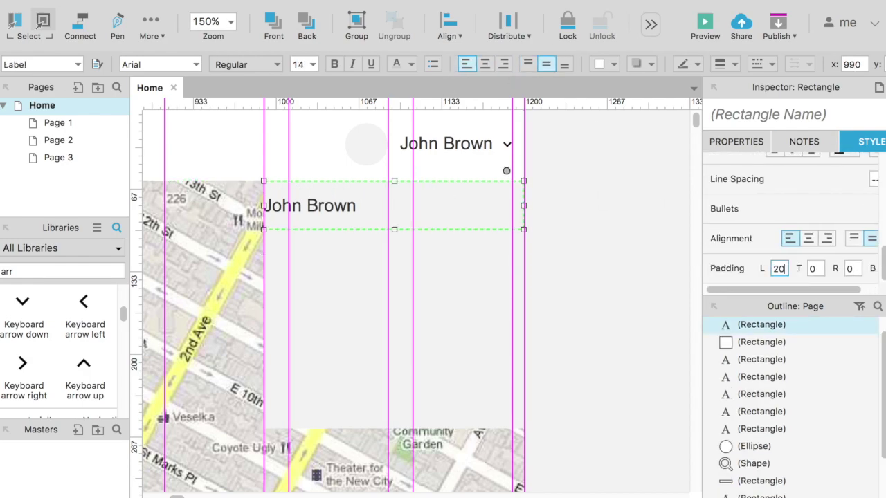
{"action": "key", "text": "Return"}
Duplicate the label twice below itself and shorten the grey box to fit three items
{"action": "left_click_drag", "start_coordinate": [471, 201], "coordinate": [426, 244]}
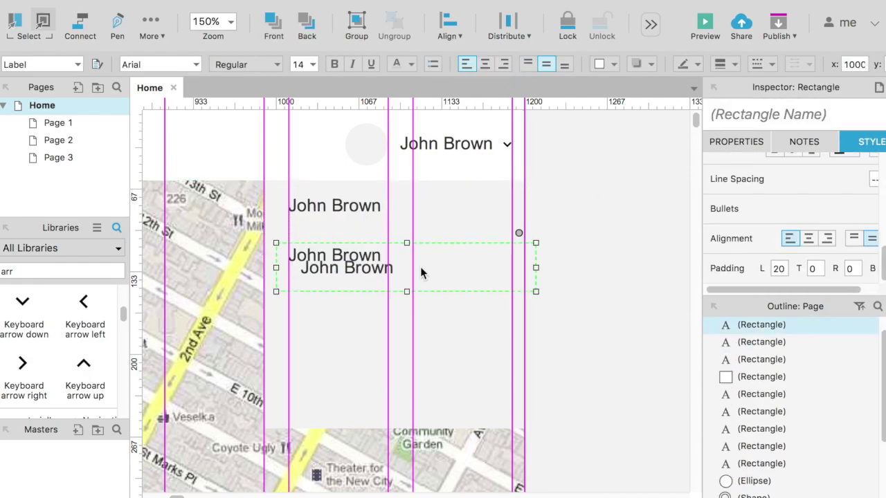
{"action": "left_click_drag", "start_coordinate": [420, 273], "coordinate": [420, 311]}
{"action": "left_click", "coordinate": [434, 352]}
{"action": "left_click_drag", "start_coordinate": [394, 430], "coordinate": [394, 329]}
Rename the three menu labels to Help, Profile and Log out
{"action": "left_click", "coordinate": [447, 206]}
{"action": "double_click", "coordinate": [447, 205]}
{"action": "type", "text": "Help"}
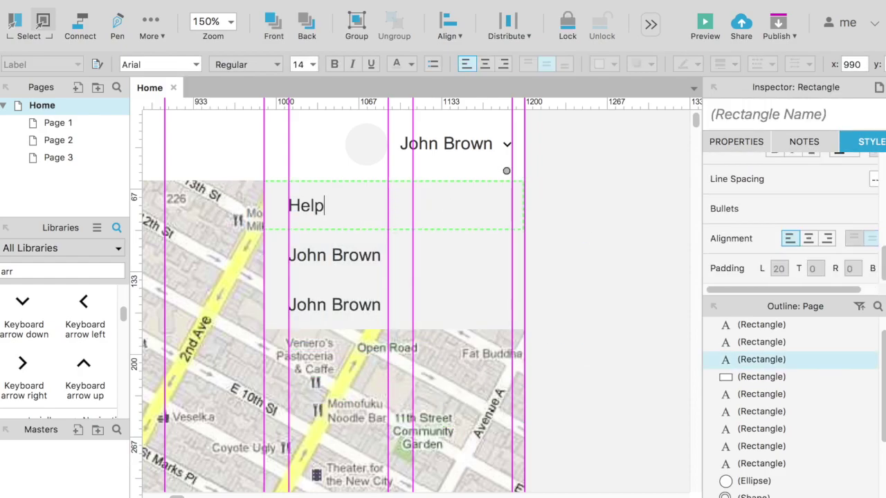
{"action": "double_click", "coordinate": [334, 255]}
{"action": "type", "text": "Profile"}
{"action": "double_click", "coordinate": [326, 304]}
{"action": "type", "text": "Log out"}
Move the menu items and grey background beneath John Brown
{"action": "left_click", "coordinate": [598, 271]}
{"action": "left_click_drag", "start_coordinate": [598, 272], "coordinate": [269, 177]}
{"action": "left_click_drag", "start_coordinate": [263, 248], "coordinate": [330, 248]}
{"action": "left_click", "coordinate": [587, 209]}
{"action": "left_click_drag", "start_coordinate": [563, 237], "coordinate": [438, 205]}
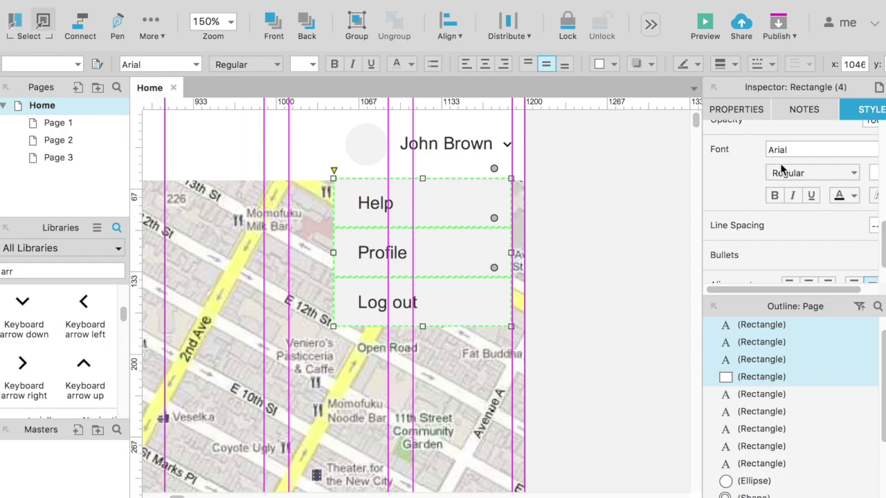
{"action": "left_click_drag", "start_coordinate": [434, 235], "coordinate": [445, 237]}
Set the items' hover style to a fill colour instead of a font colour
{"action": "left_click", "coordinate": [475, 255]}
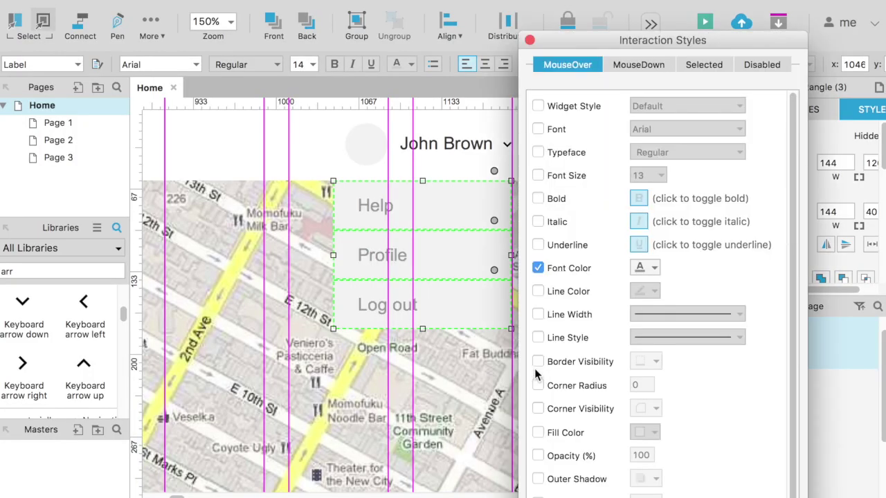
{"action": "left_click", "coordinate": [538, 268]}
{"action": "scroll", "coordinate": [540, 346], "scroll_direction": "down", "scroll_amount": 1}
{"action": "left_click", "coordinate": [538, 397]}
{"action": "left_click", "coordinate": [642, 397]}
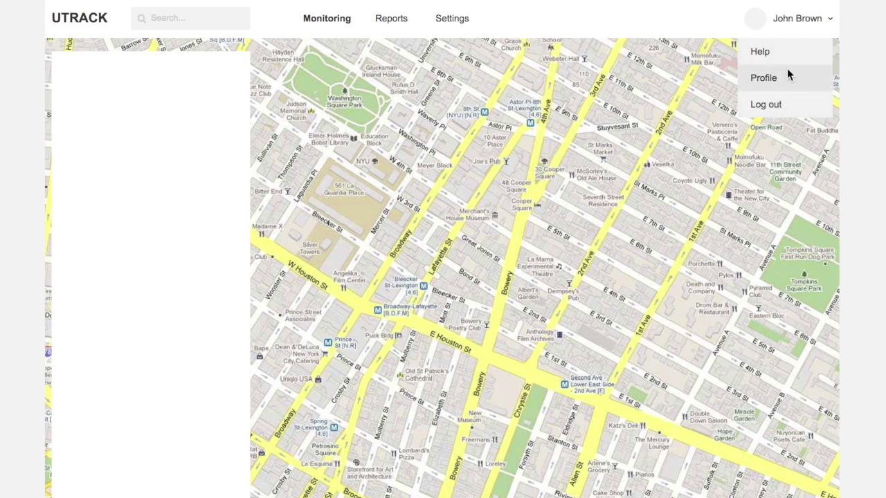
Switch from the browser preview back to the Axure editor after trying the hover highlight
{"action": "key", "text": "alt+Tab"}
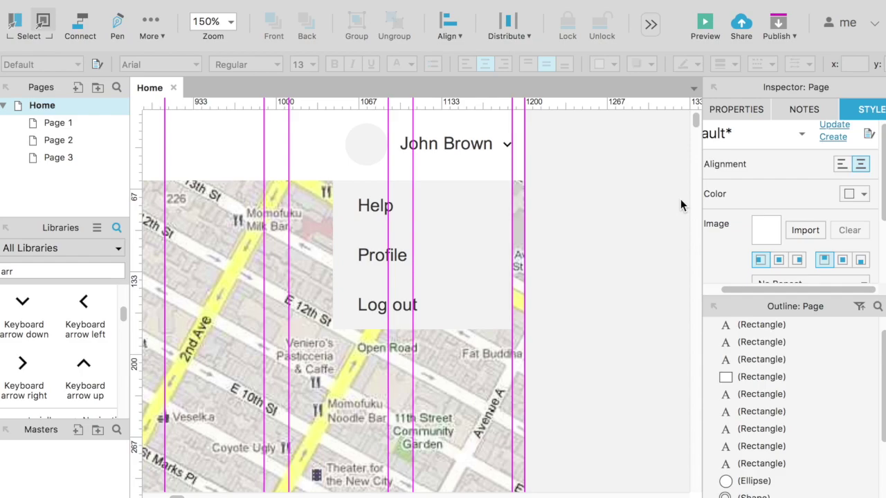
Nudge the menu widgets right and set their Y position to 60
{"action": "left_click_drag", "start_coordinate": [544, 369], "coordinate": [317, 166]}
{"action": "left_click_drag", "start_coordinate": [366, 202], "coordinate": [384, 204]}
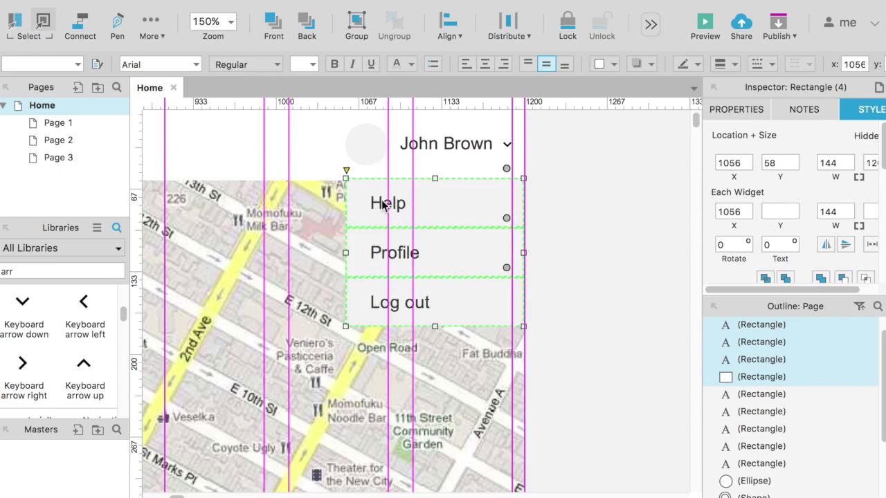
{"action": "left_click", "coordinate": [560, 201]}
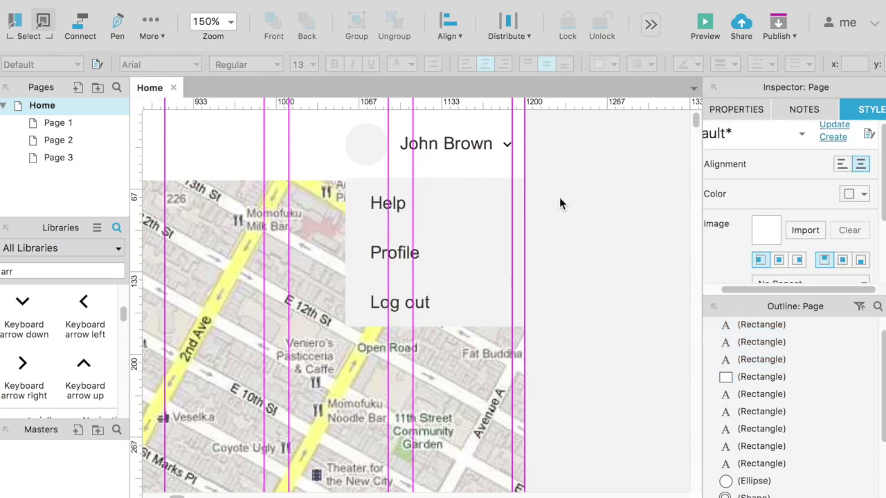
{"action": "left_click_drag", "start_coordinate": [547, 367], "coordinate": [316, 168]}
{"action": "left_click", "coordinate": [782, 169]}
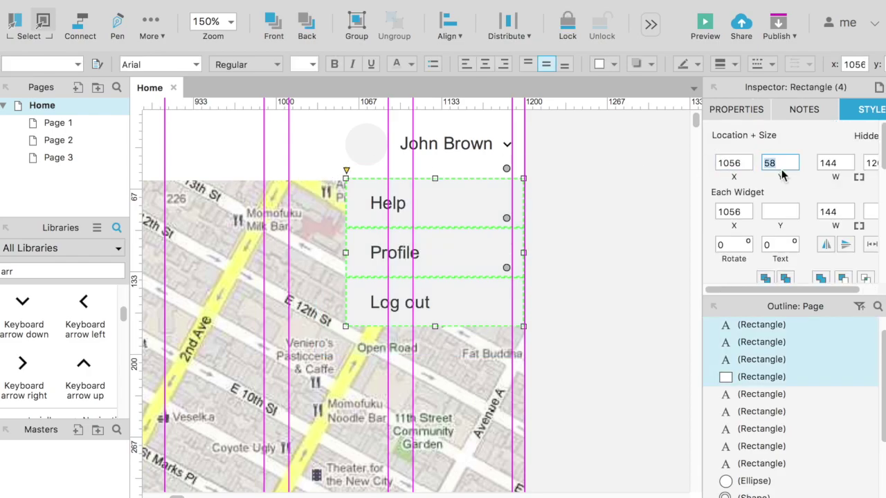
{"action": "type", "text": "60"}
{"action": "key", "text": "Return"}
{"action": "left_click", "coordinate": [599, 198]}
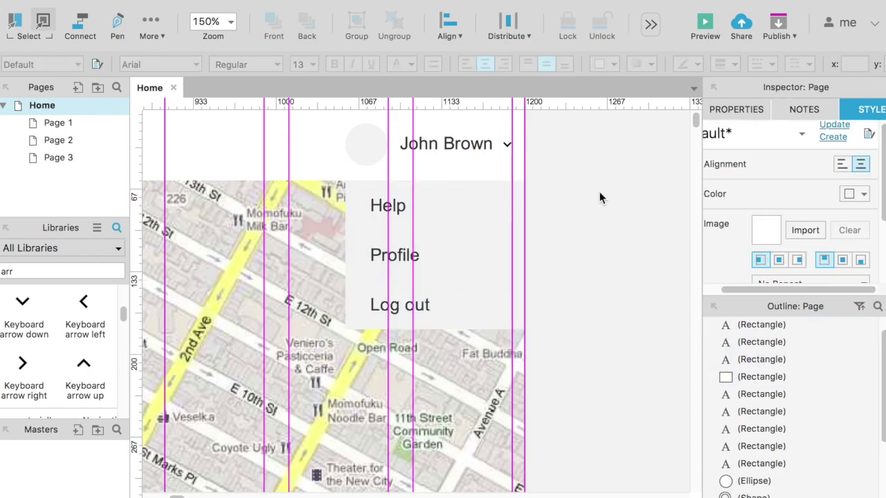
{"action": "left_click_drag", "start_coordinate": [613, 428], "coordinate": [290, 161]}
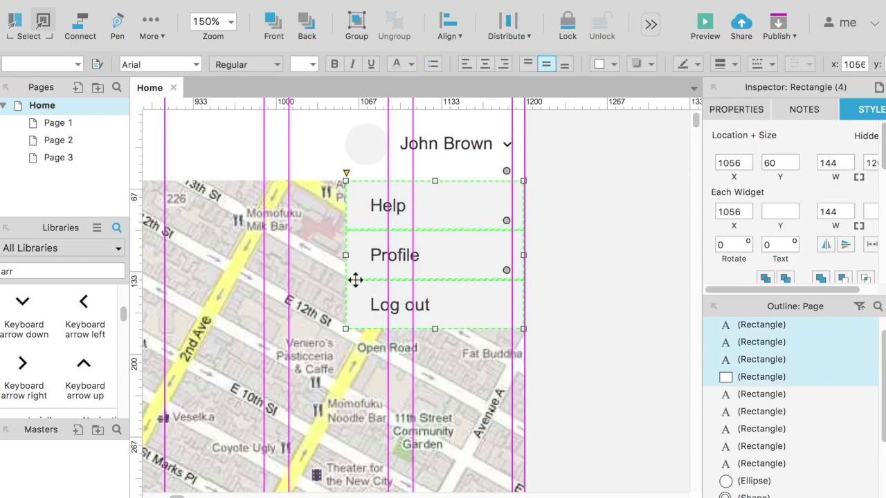
{"action": "right_click", "coordinate": [478, 200]}
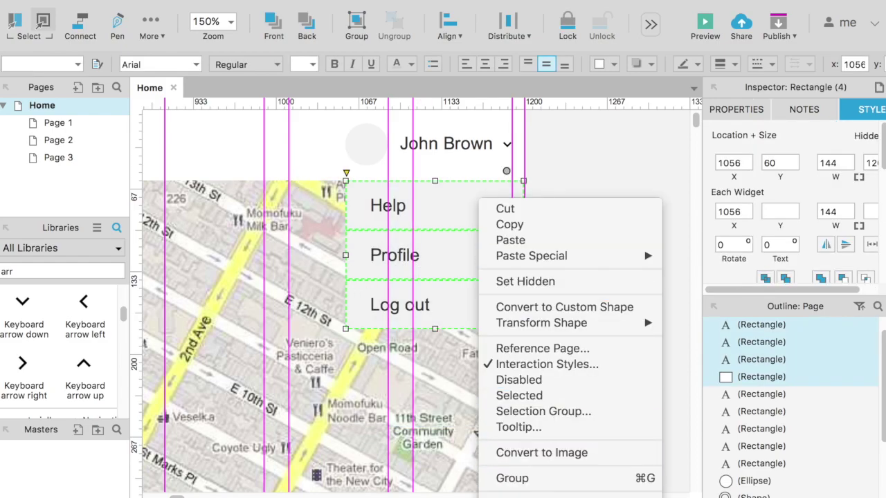
Convert the menu into a dynamic panel named 'profile dropdown'
{"action": "left_click", "coordinate": [540, 495]}
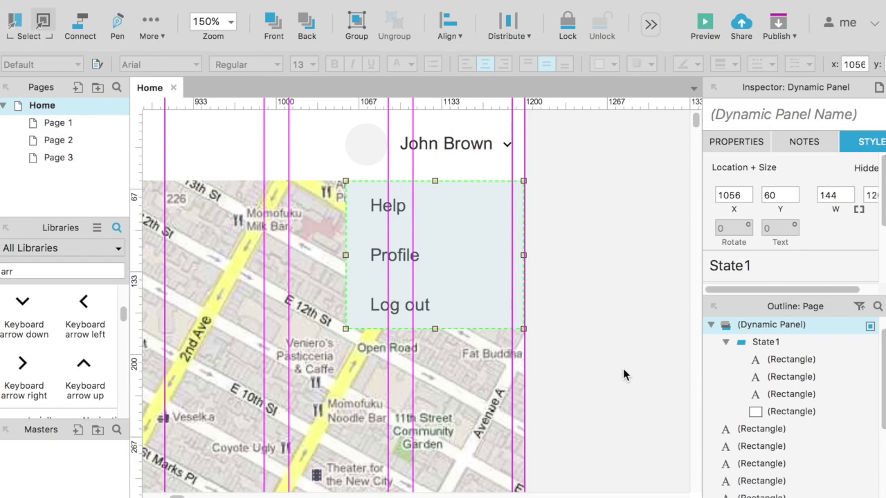
{"action": "double_click", "coordinate": [779, 330]}
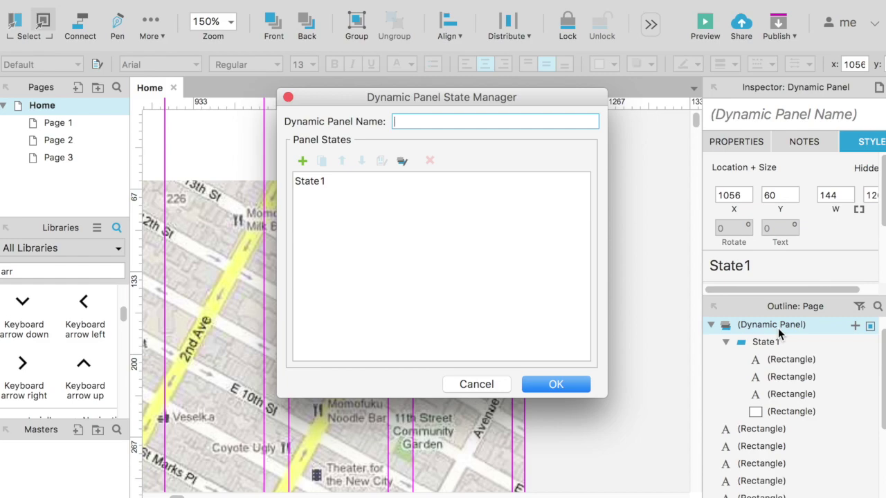
{"action": "type", "text": "profile dropdown"}
{"action": "key", "text": "Return"}
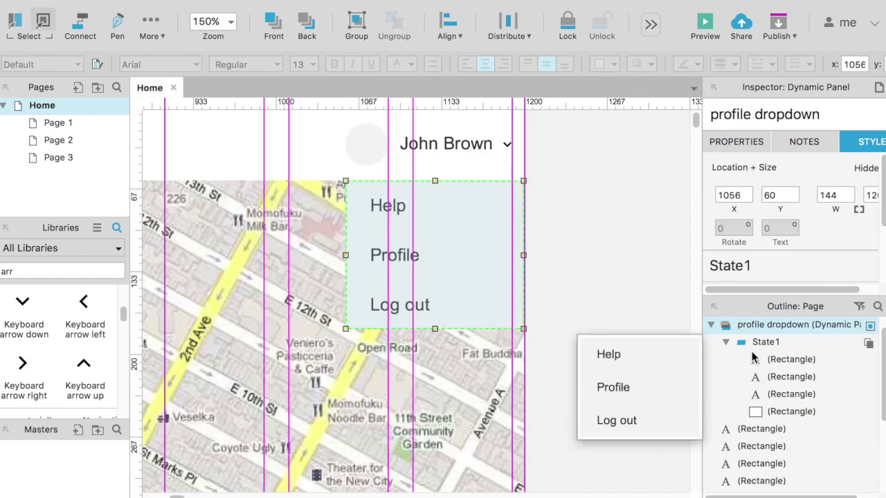
Duplicate the panel state, then delete State2 so only State1 remains
{"action": "left_click", "coordinate": [725, 344]}
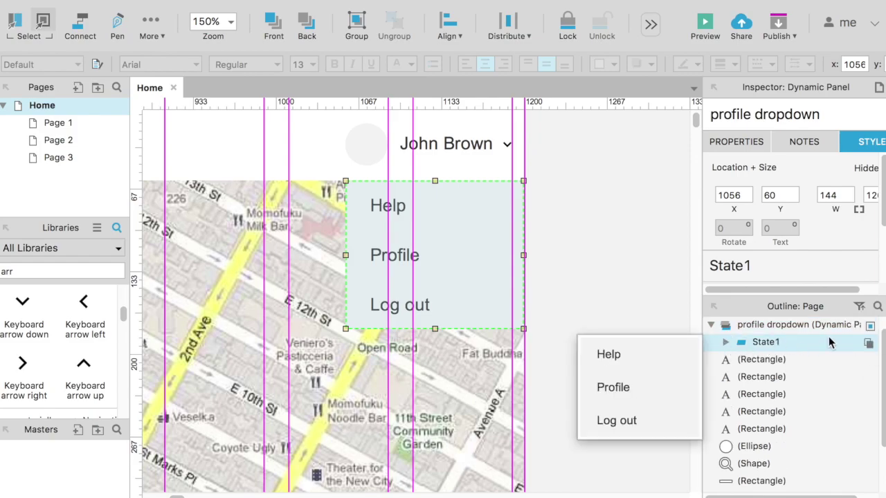
{"action": "left_click", "coordinate": [868, 343]}
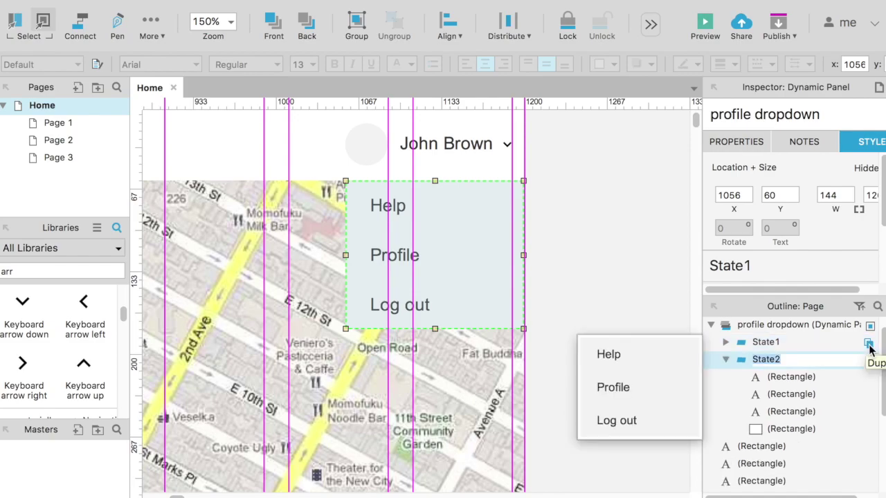
{"action": "left_click", "coordinate": [762, 364]}
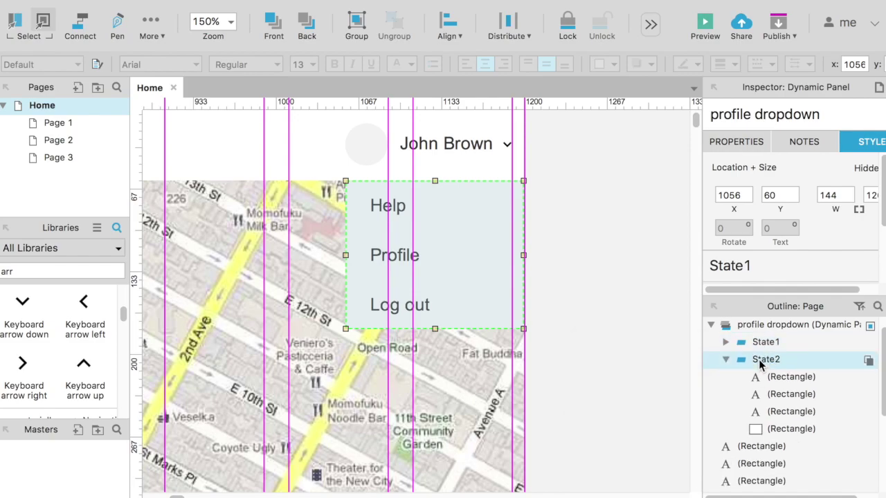
{"action": "key", "text": "Delete"}
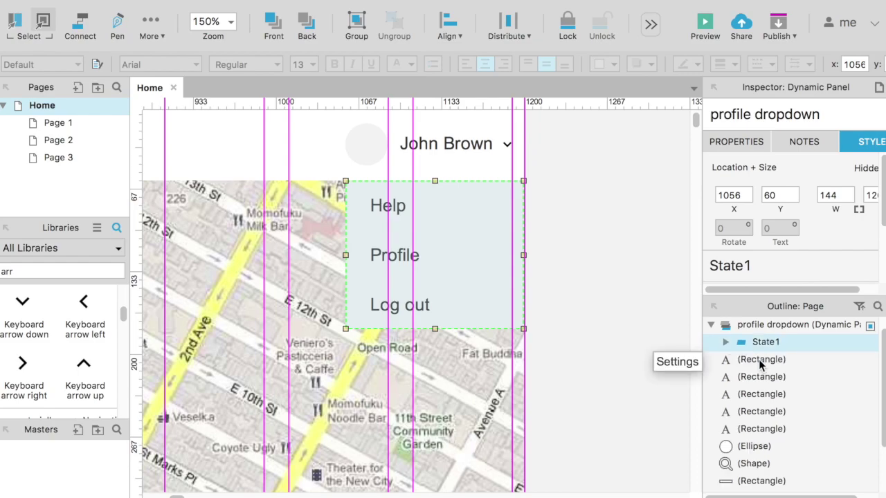
{"action": "mouse_move", "coordinate": [761, 346]}
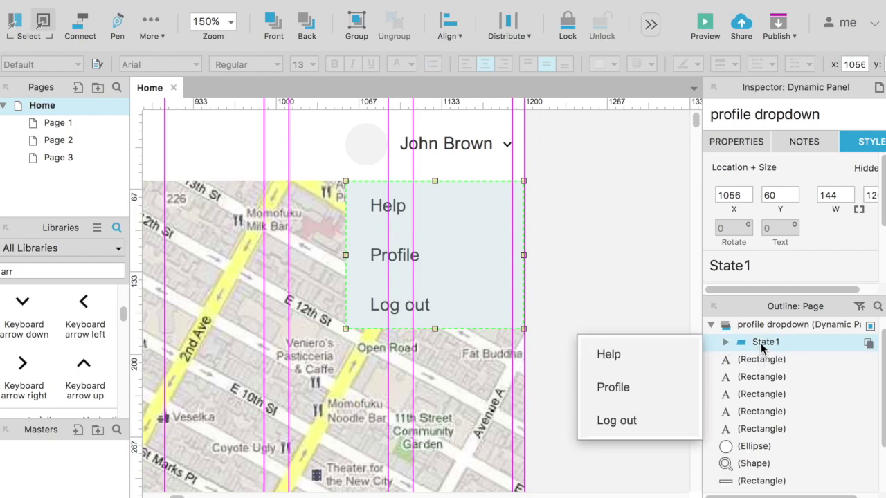
Set the profile dropdown panel hidden and select the John Brown label
{"action": "right_click", "coordinate": [470, 231]}
{"action": "left_click", "coordinate": [496, 282]}
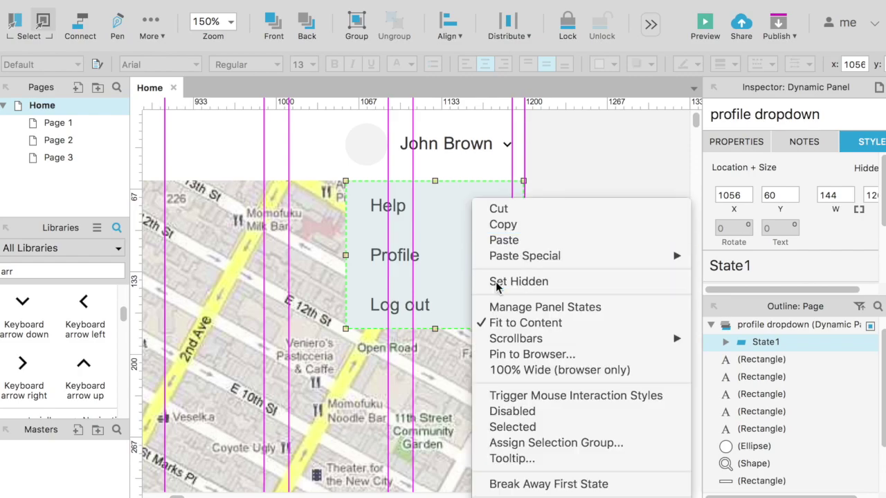
{"action": "left_click", "coordinate": [592, 230]}
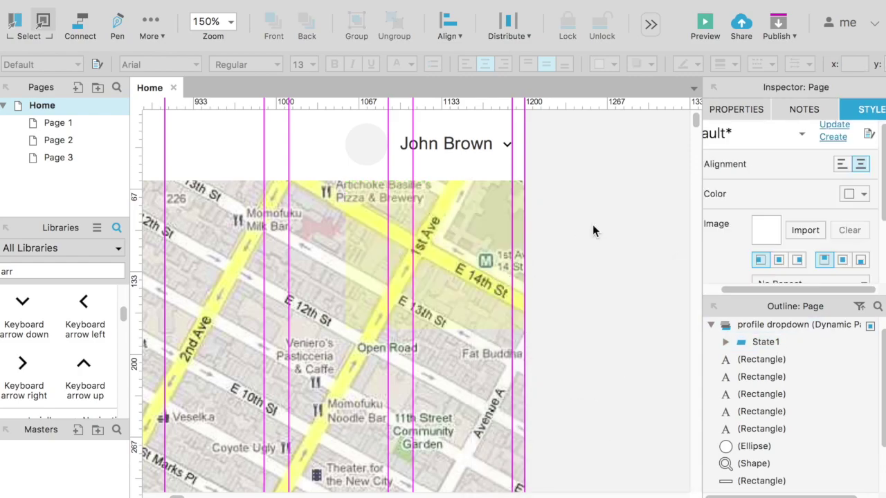
{"action": "left_click", "coordinate": [436, 147]}
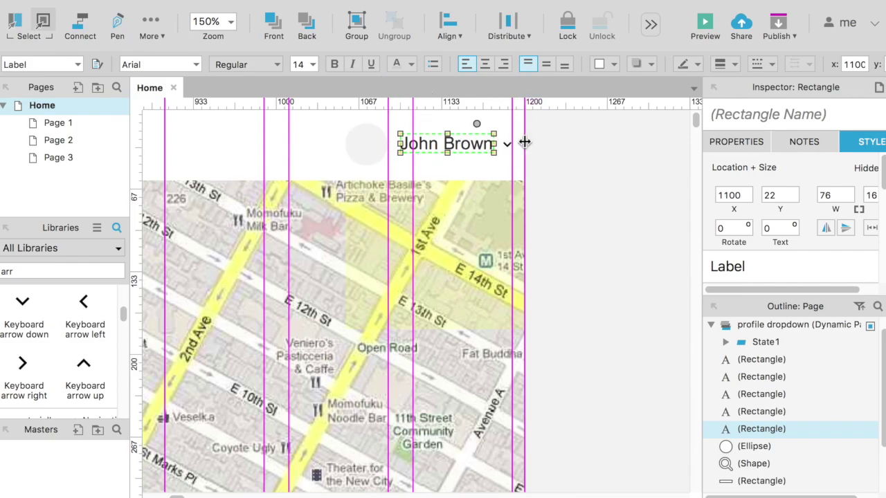
Clear the 'arr' search in the Libraries panel to show all widgets
{"action": "left_click", "coordinate": [51, 270]}
{"action": "double_click", "coordinate": [53, 270]}
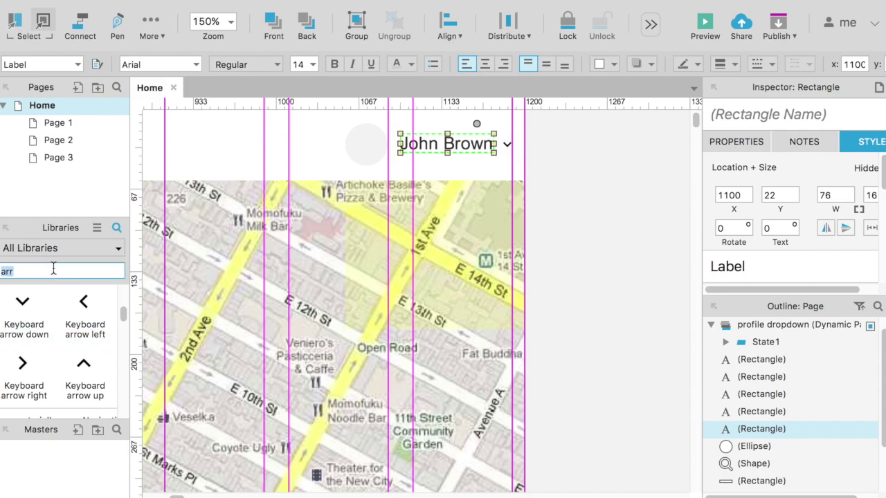
{"action": "key", "text": "BackSpace"}
{"action": "scroll", "coordinate": [40, 311], "scroll_direction": "up", "scroll_amount": 5}
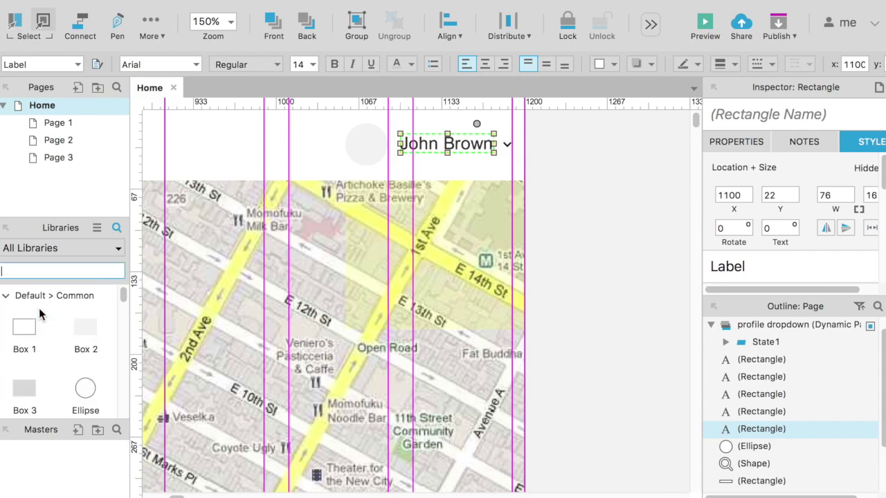
{"action": "scroll", "coordinate": [39, 314], "scroll_direction": "down", "scroll_amount": 5}
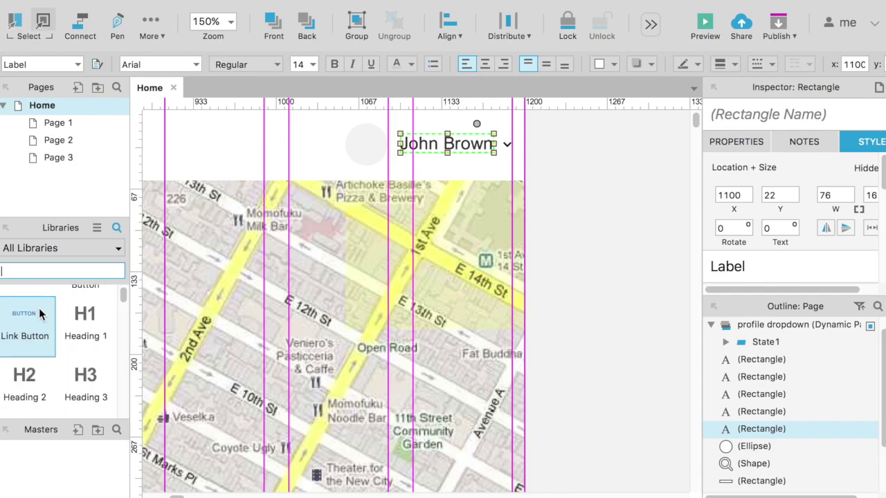
{"action": "scroll", "coordinate": [34, 315], "scroll_direction": "down", "scroll_amount": 4}
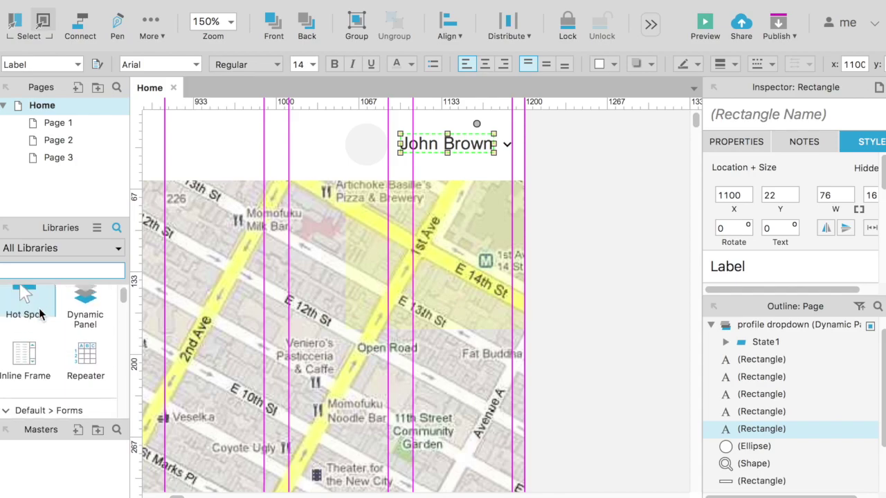
{"action": "scroll", "coordinate": [25, 324], "scroll_direction": "up", "scroll_amount": 1}
Place a 157×60 Hot Spot over the avatar and John Brown name
{"action": "left_click_drag", "start_coordinate": [24, 326], "coordinate": [338, 115]}
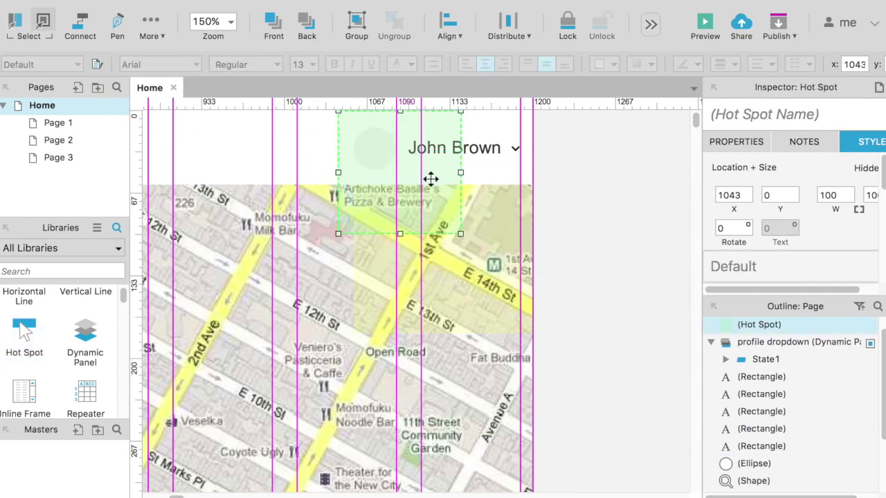
{"action": "left_click_drag", "start_coordinate": [459, 232], "coordinate": [533, 175]}
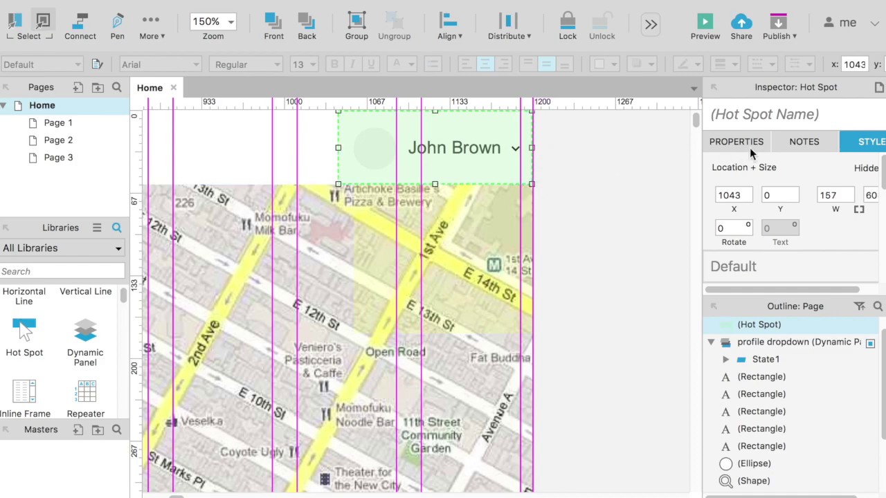
{"action": "left_click", "coordinate": [760, 143]}
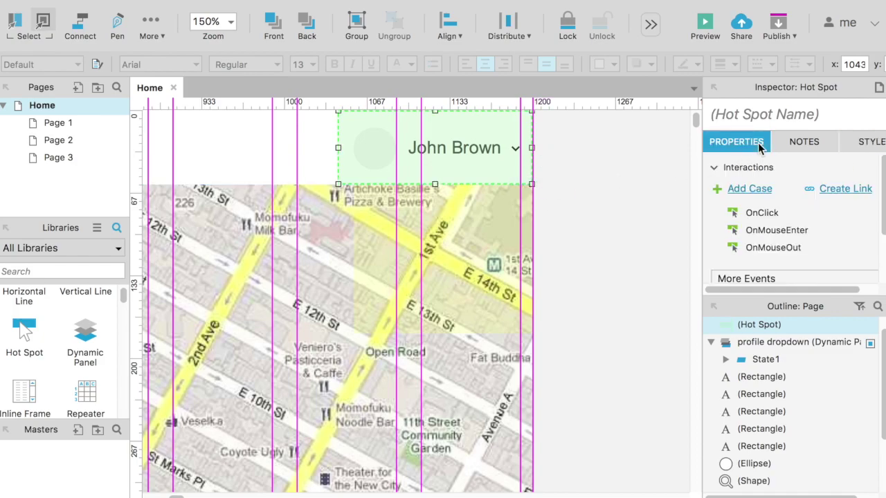
Add an OnClick case that toggles the profile dropdown panel's visibility
{"action": "left_click", "coordinate": [763, 214]}
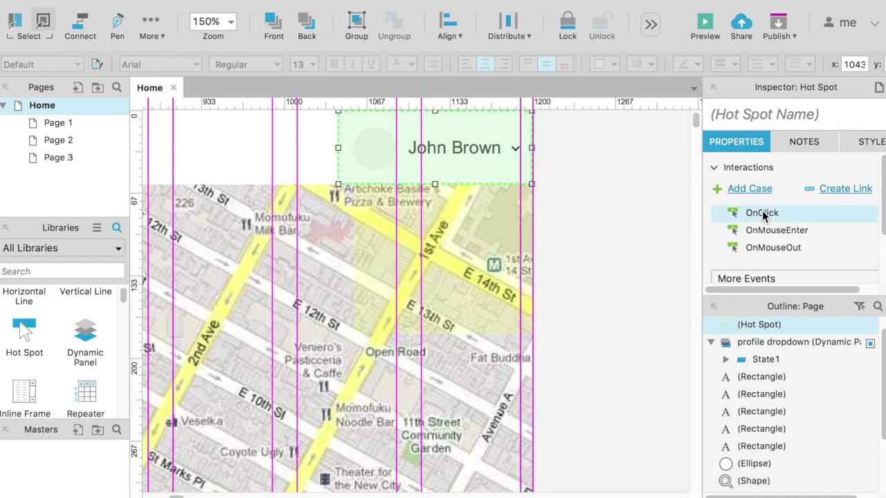
{"action": "double_click", "coordinate": [764, 216]}
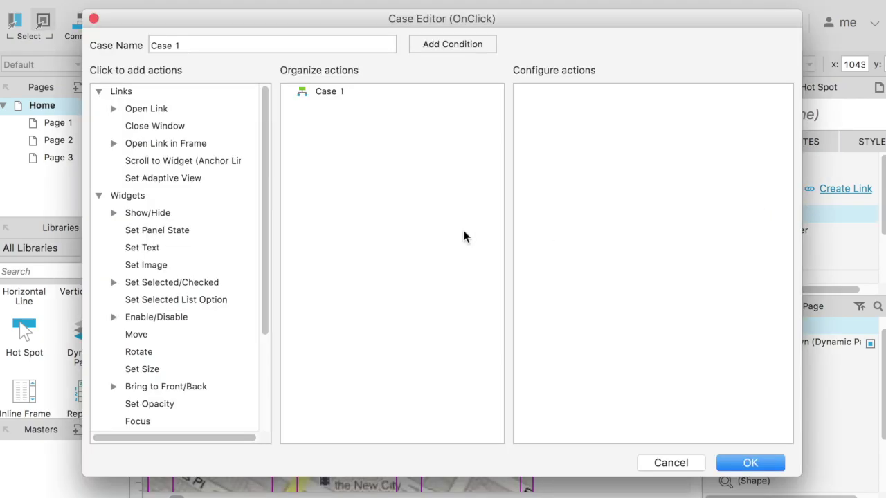
{"action": "left_click", "coordinate": [144, 213]}
{"action": "left_click", "coordinate": [634, 111]}
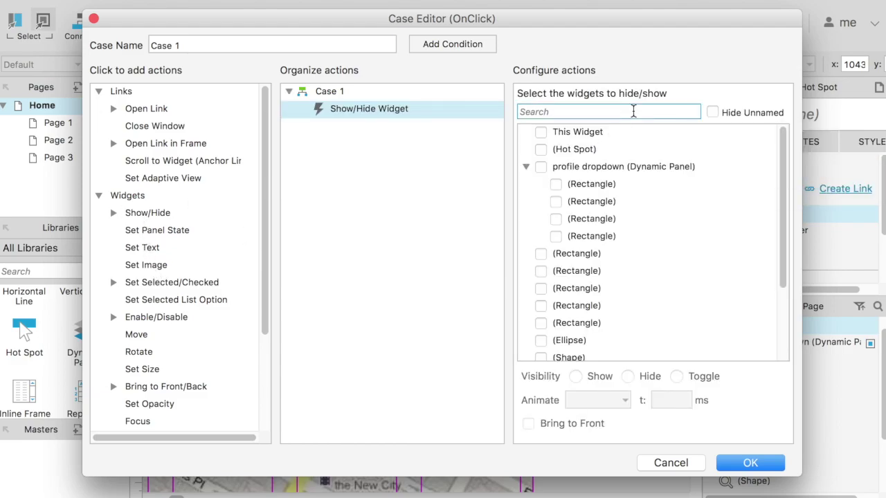
{"action": "type", "text": "drop"}
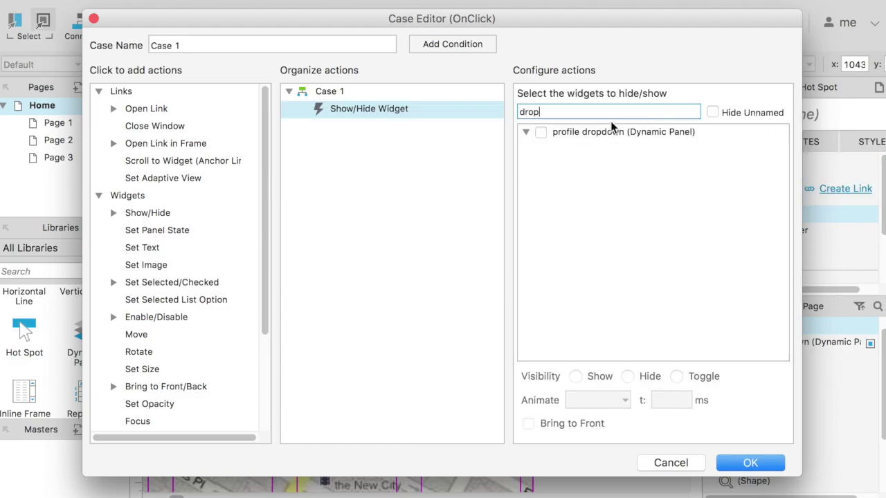
{"action": "left_click", "coordinate": [592, 137]}
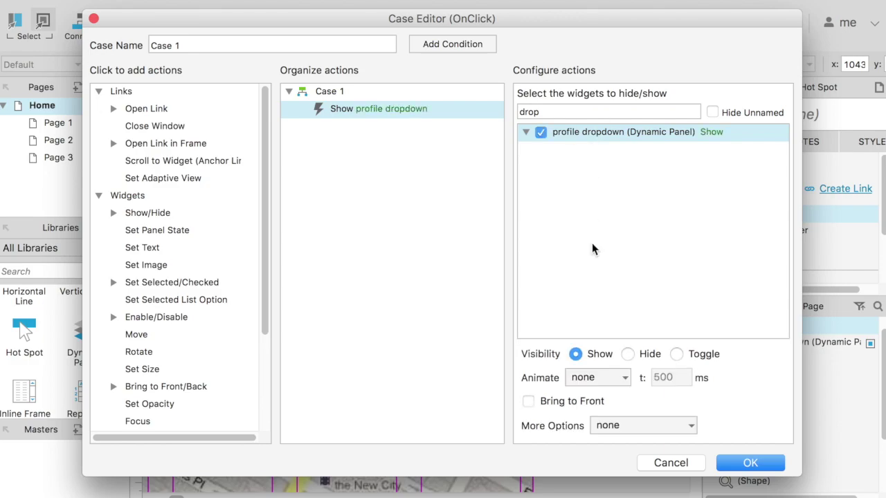
{"action": "left_click", "coordinate": [676, 353]}
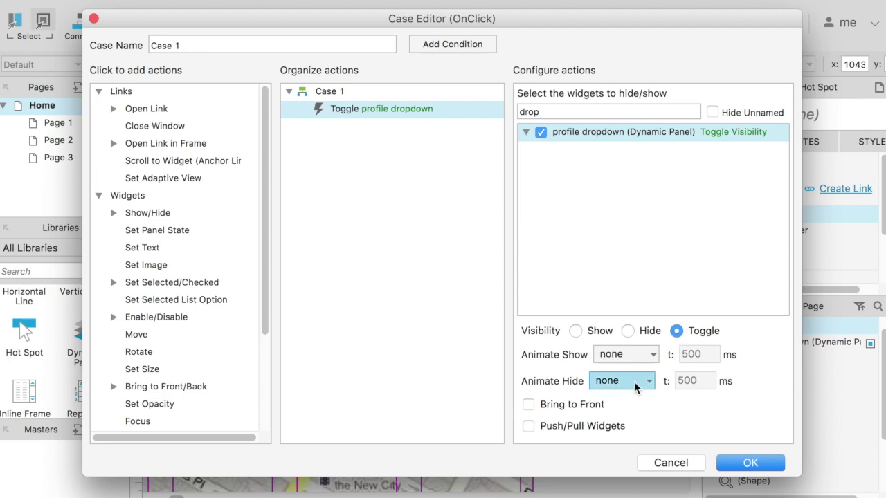
Animate the toggle with a 100 ms fade and confirm the case
{"action": "left_click", "coordinate": [622, 358]}
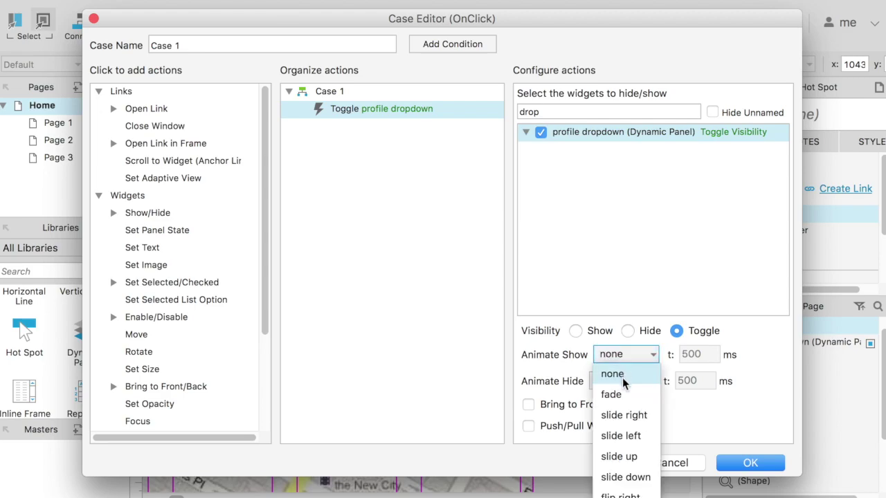
{"action": "left_click", "coordinate": [622, 395]}
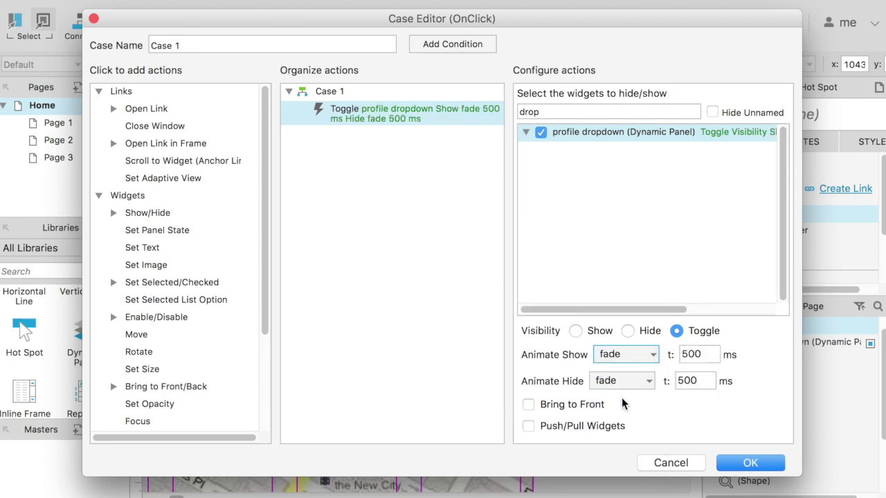
{"action": "left_click", "coordinate": [695, 354]}
{"action": "double_click", "coordinate": [695, 354]}
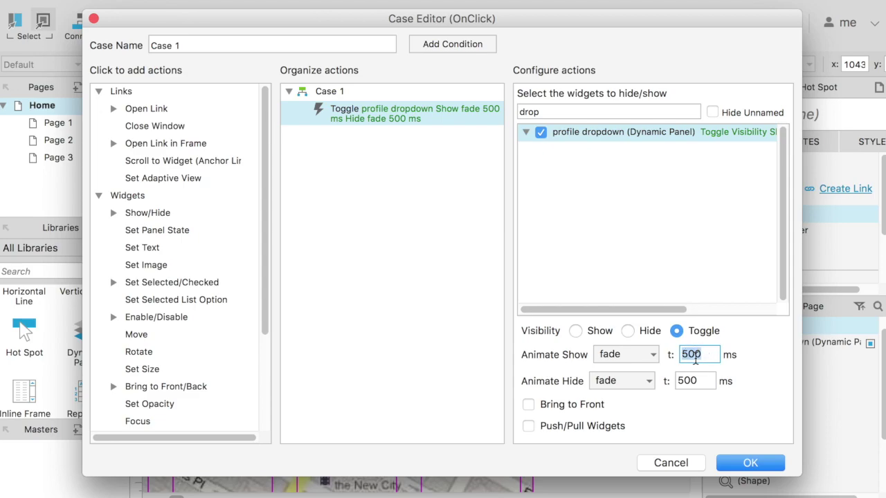
{"action": "type", "text": "100"}
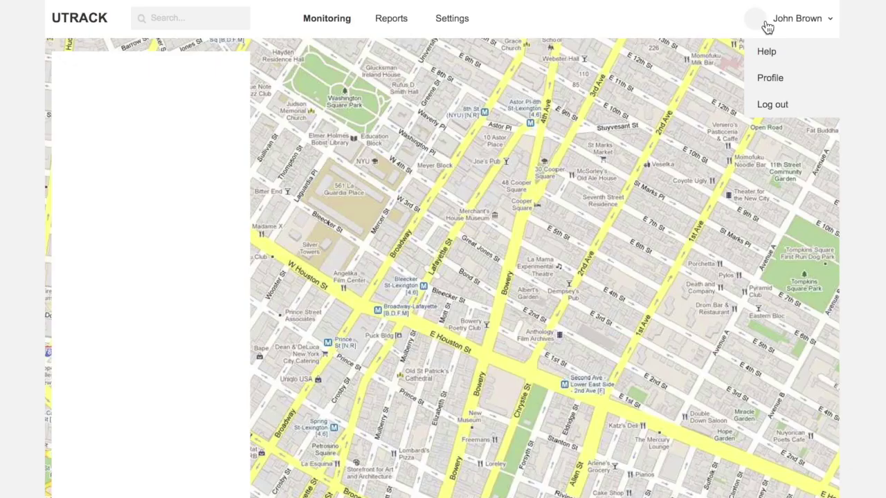
{"action": "left_click", "coordinate": [767, 26]}
Click John Brown in the preview to open and close the profile menu
{"action": "left_click", "coordinate": [767, 26]}
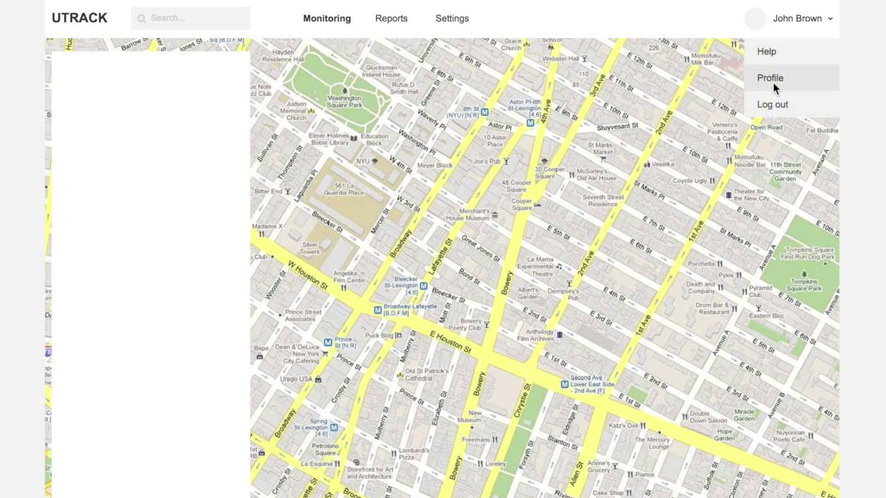
{"action": "left_click", "coordinate": [793, 30]}
{"action": "left_click", "coordinate": [793, 30]}
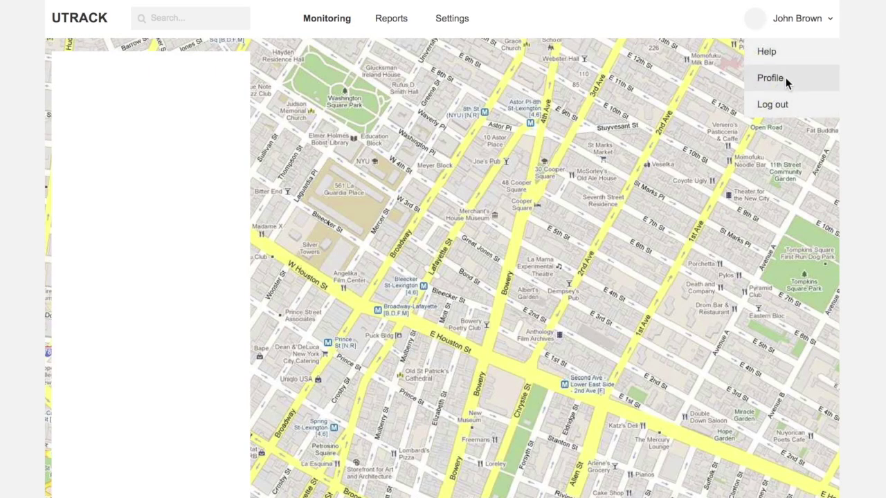
{"action": "left_click", "coordinate": [793, 28]}
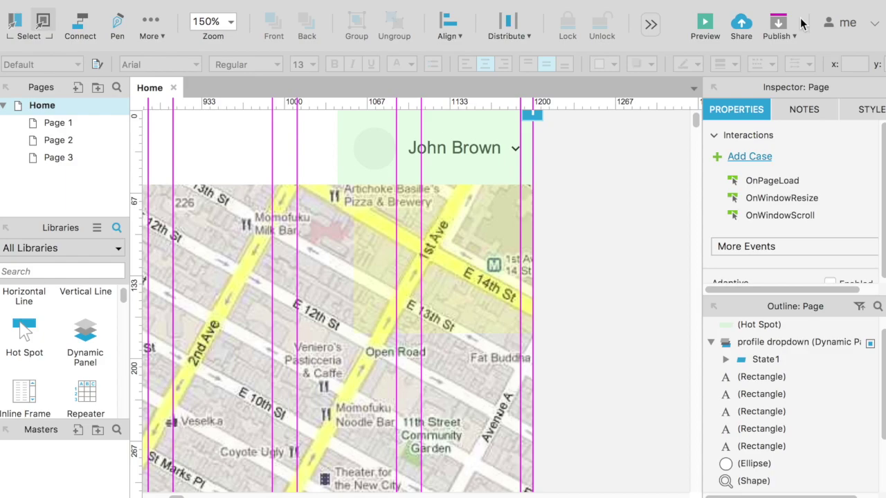
Copy the hot spot's toggle case onto the John Brown label and delete the hot spot
{"action": "left_click", "coordinate": [424, 169]}
{"action": "left_click", "coordinate": [816, 257]}
{"action": "left_click_drag", "start_coordinate": [477, 174], "coordinate": [334, 191]}
{"action": "left_click", "coordinate": [450, 146]}
{"action": "left_click", "coordinate": [769, 214]}
{"action": "key", "text": "ctrl+v"}
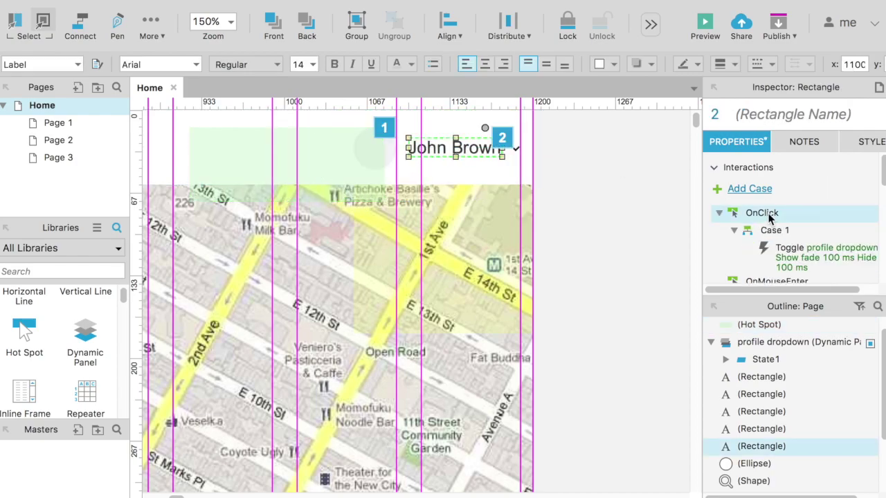
{"action": "left_click", "coordinate": [317, 173]}
{"action": "key", "text": "Delete"}
Enlarge the John Brown label to 144×60 over the avatar
{"action": "left_click", "coordinate": [461, 138]}
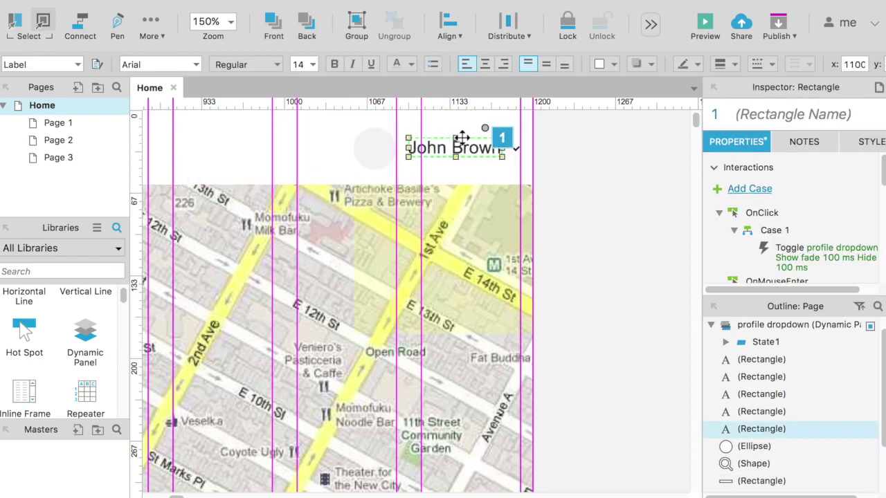
{"action": "left_click_drag", "start_coordinate": [409, 147], "coordinate": [408, 148]}
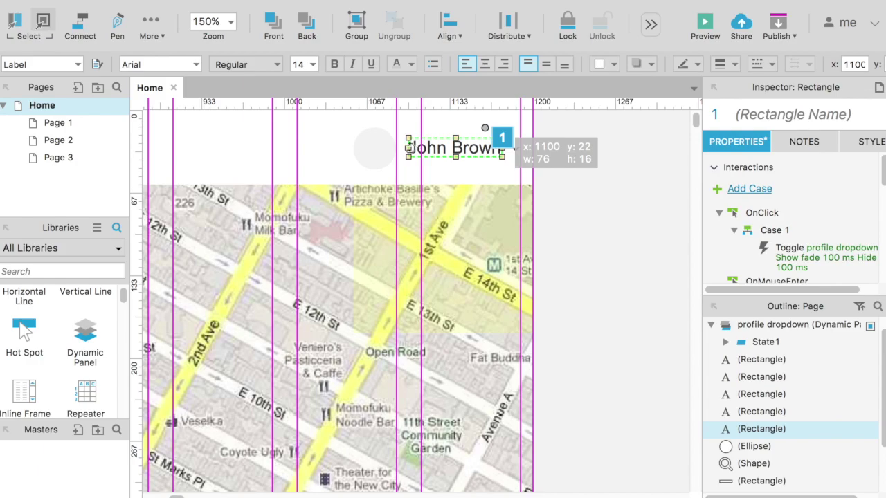
{"action": "left_click_drag", "start_coordinate": [408, 147], "coordinate": [353, 148]}
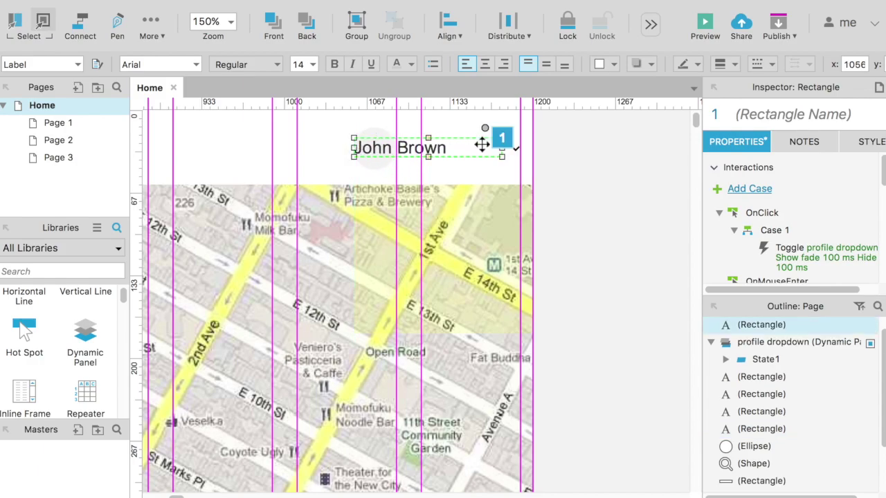
{"action": "left_click_drag", "start_coordinate": [502, 148], "coordinate": [532, 148]}
{"action": "left_click_drag", "start_coordinate": [443, 157], "coordinate": [439, 185]}
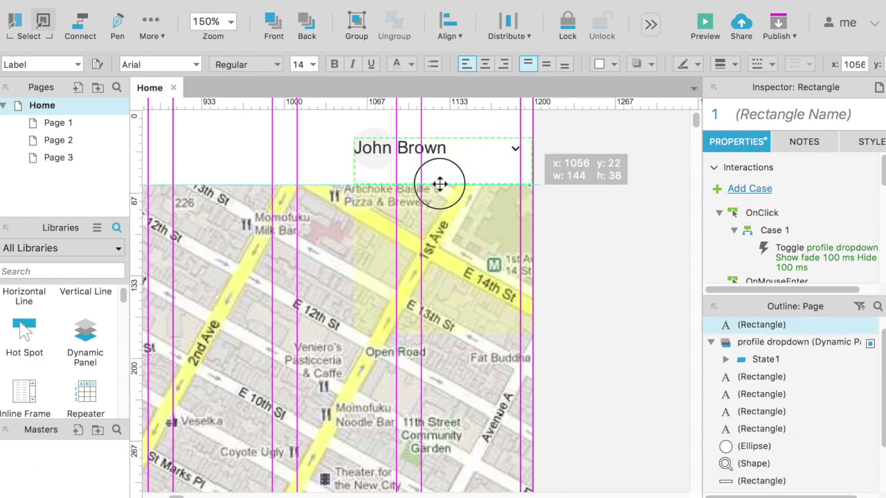
{"action": "left_click_drag", "start_coordinate": [443, 138], "coordinate": [441, 111]}
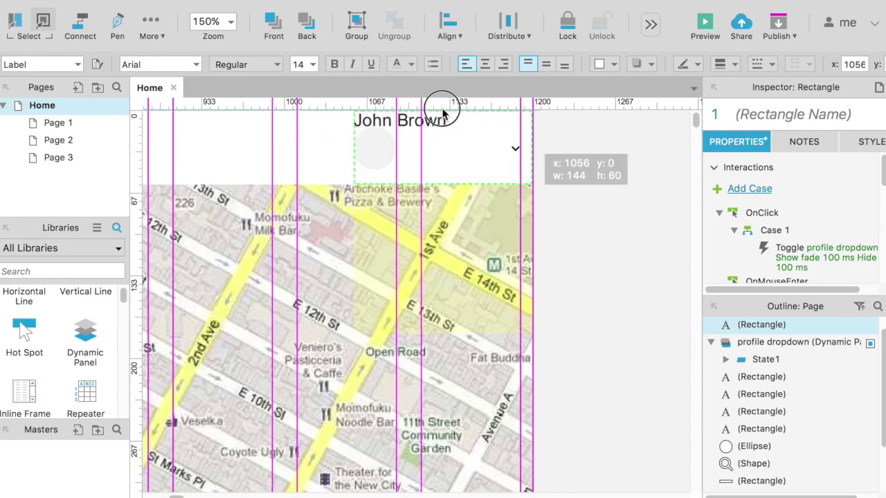
Centre the label text vertically and set its left padding to 44
{"action": "left_click", "coordinate": [546, 65]}
{"action": "scroll", "coordinate": [818, 197], "scroll_direction": "right", "scroll_amount": 2}
{"action": "left_click", "coordinate": [852, 143]}
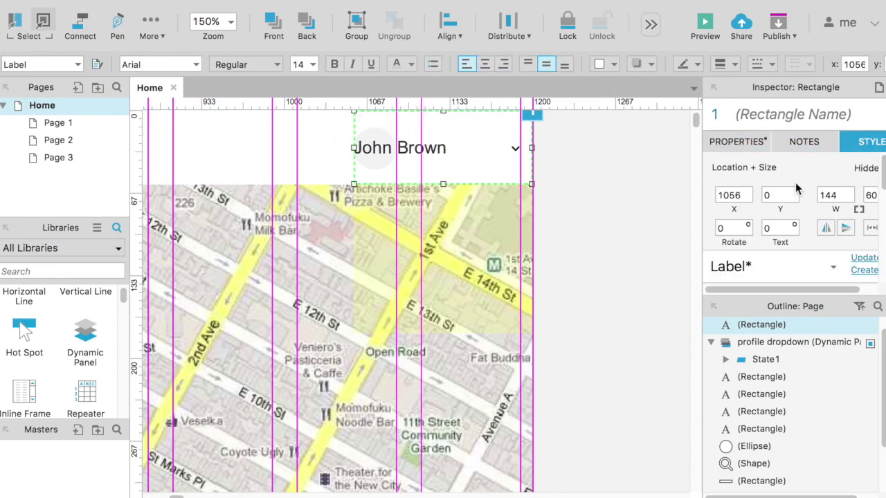
{"action": "left_click", "coordinate": [785, 194]}
{"action": "scroll", "coordinate": [735, 199], "scroll_direction": "down", "scroll_amount": 5}
{"action": "scroll", "coordinate": [736, 199], "scroll_direction": "down", "scroll_amount": 2}
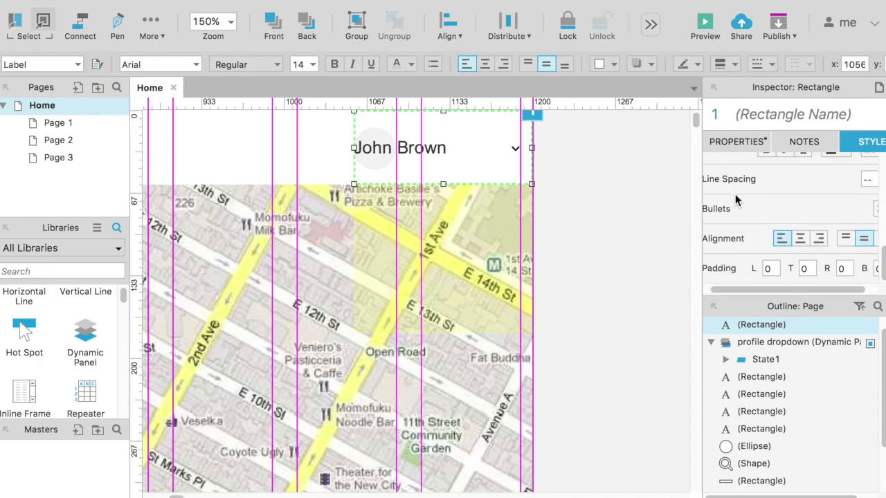
{"action": "left_click", "coordinate": [779, 269]}
{"action": "type", "text": "44"}
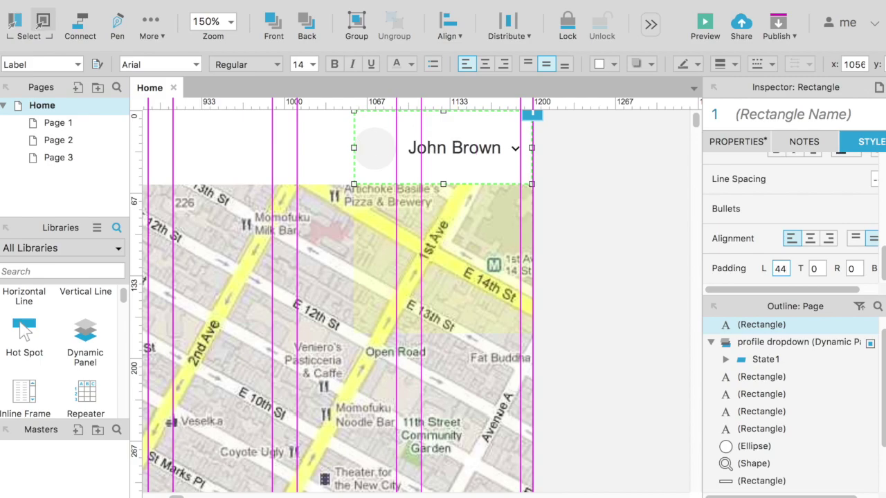
{"action": "left_click", "coordinate": [610, 198]}
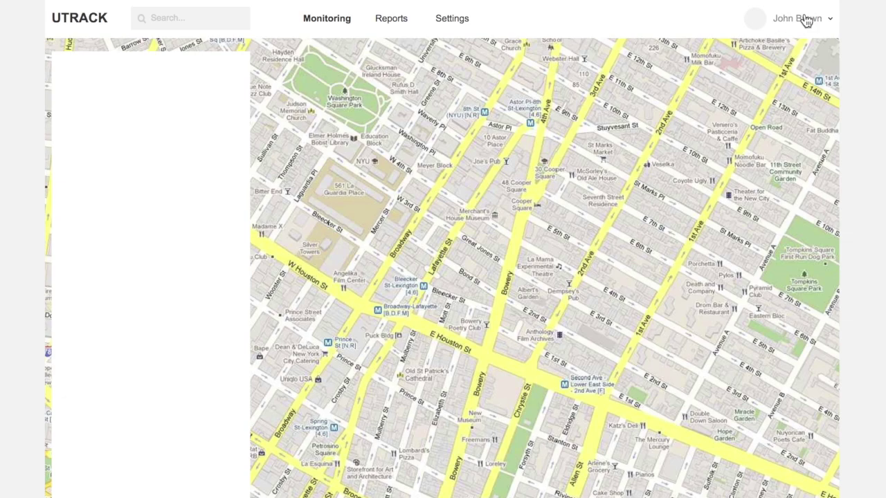
{"action": "left_click", "coordinate": [806, 21]}
{"action": "left_click", "coordinate": [801, 24]}
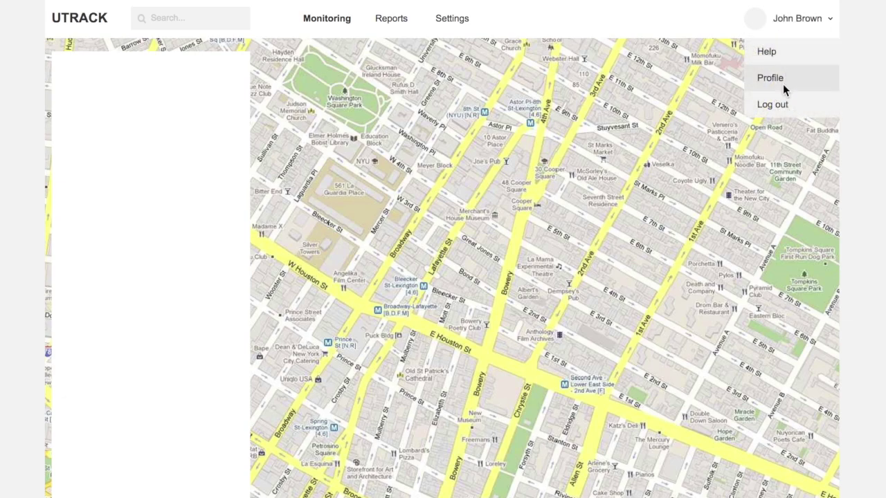